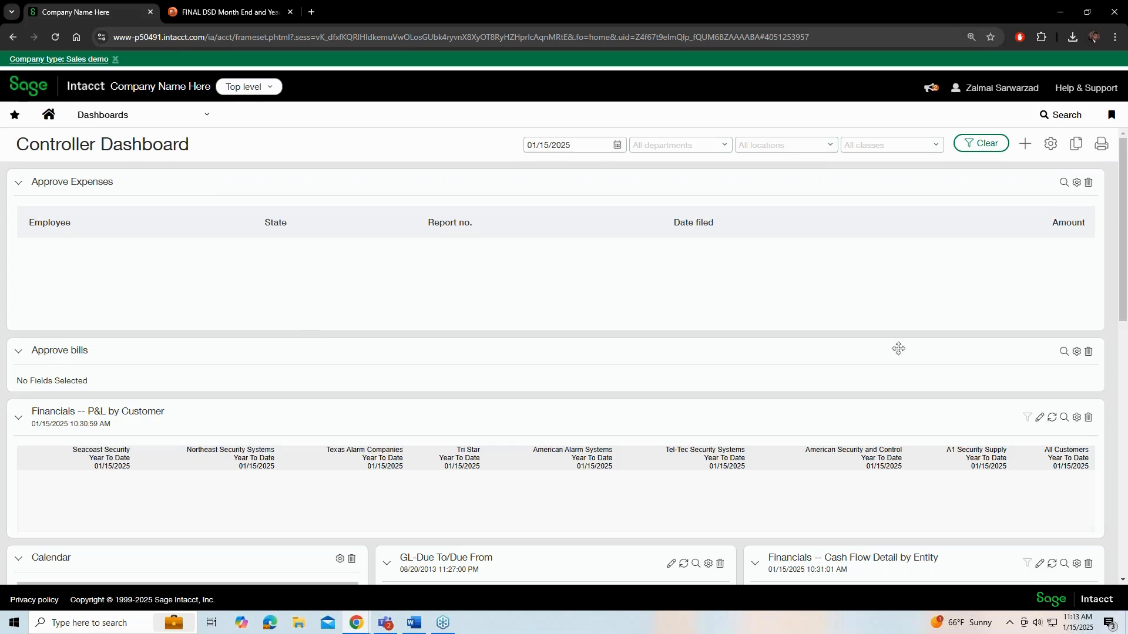
# Open the dashboard's list of bills awaiting approval in full view, approve all submitted bills together, and close the list
pyautogui.click(1069, 353)
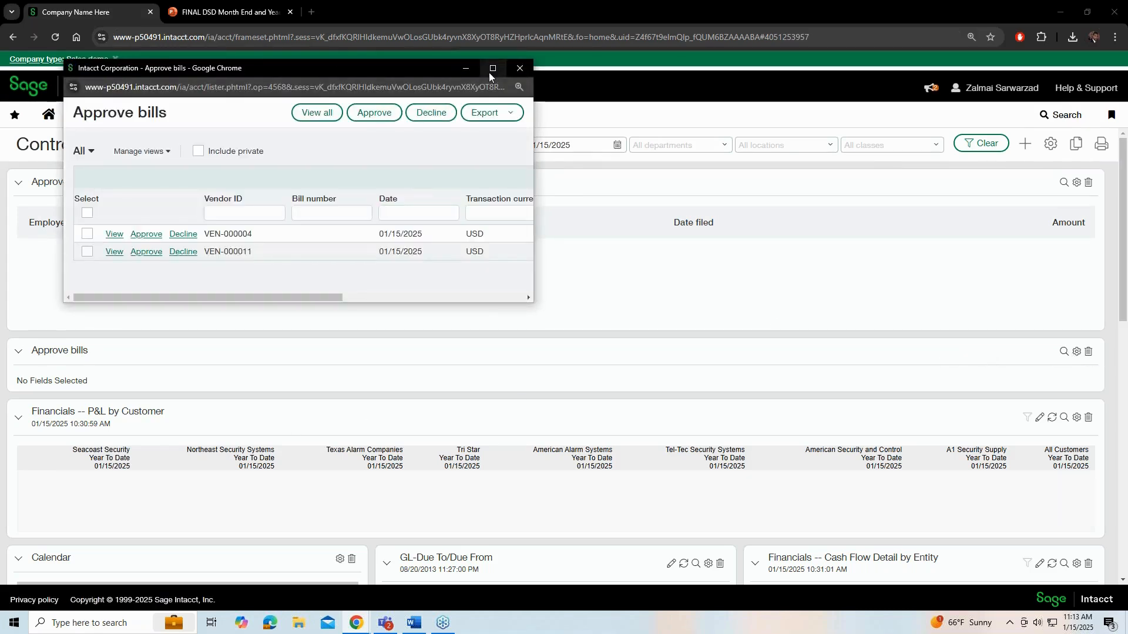
pyautogui.click(493, 69)
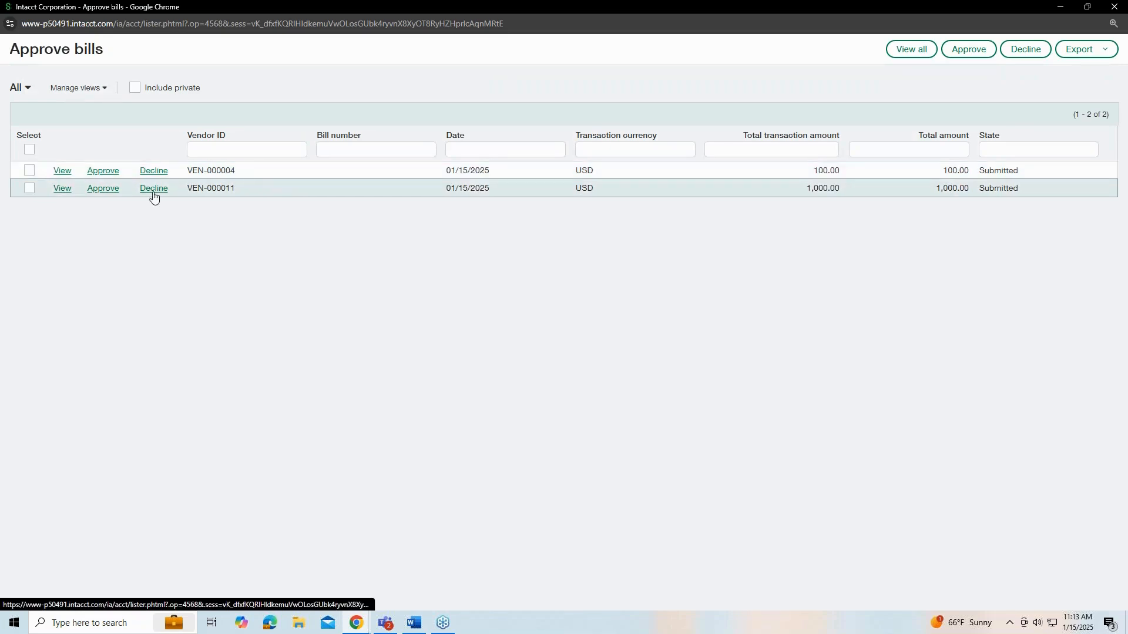
pyautogui.click(207, 148)
pyautogui.click(29, 149)
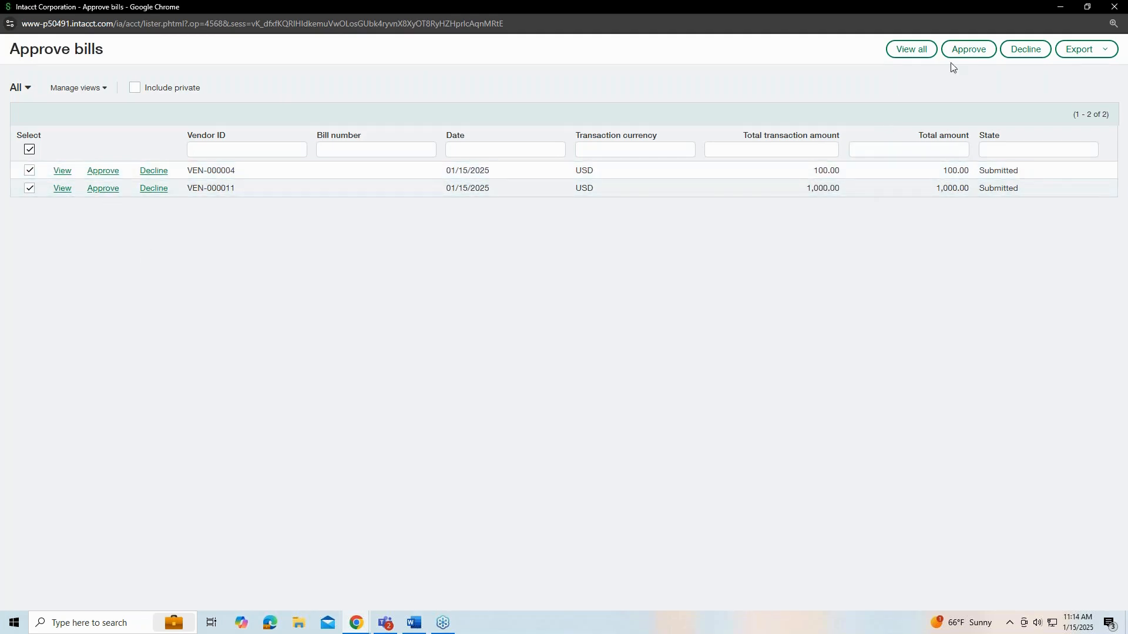
pyautogui.click(963, 53)
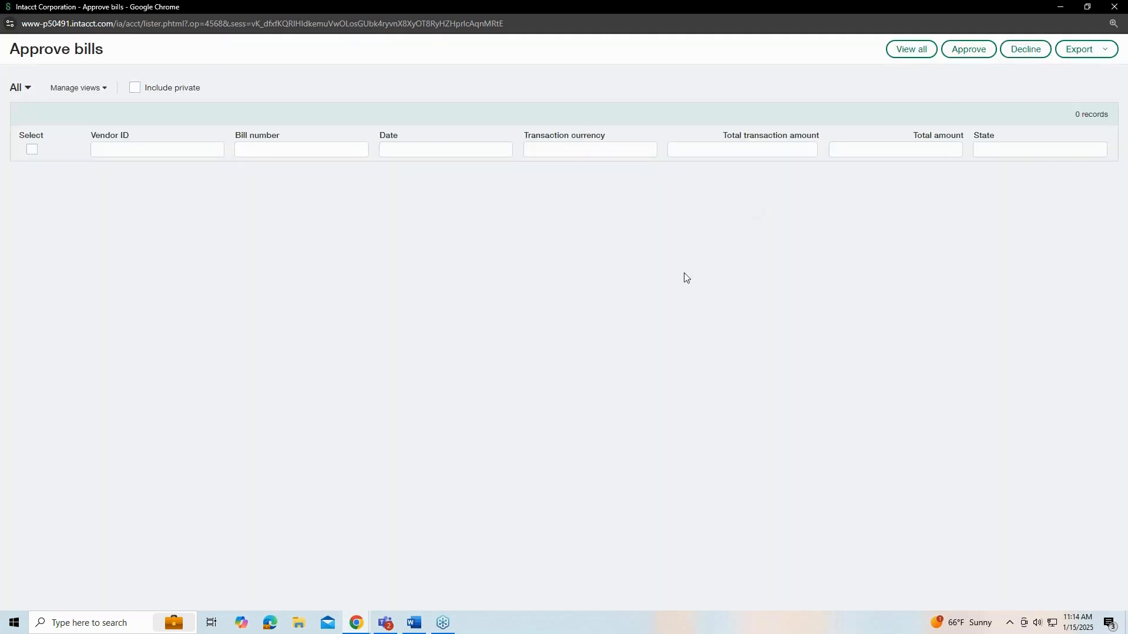
pyautogui.click(1115, 6)
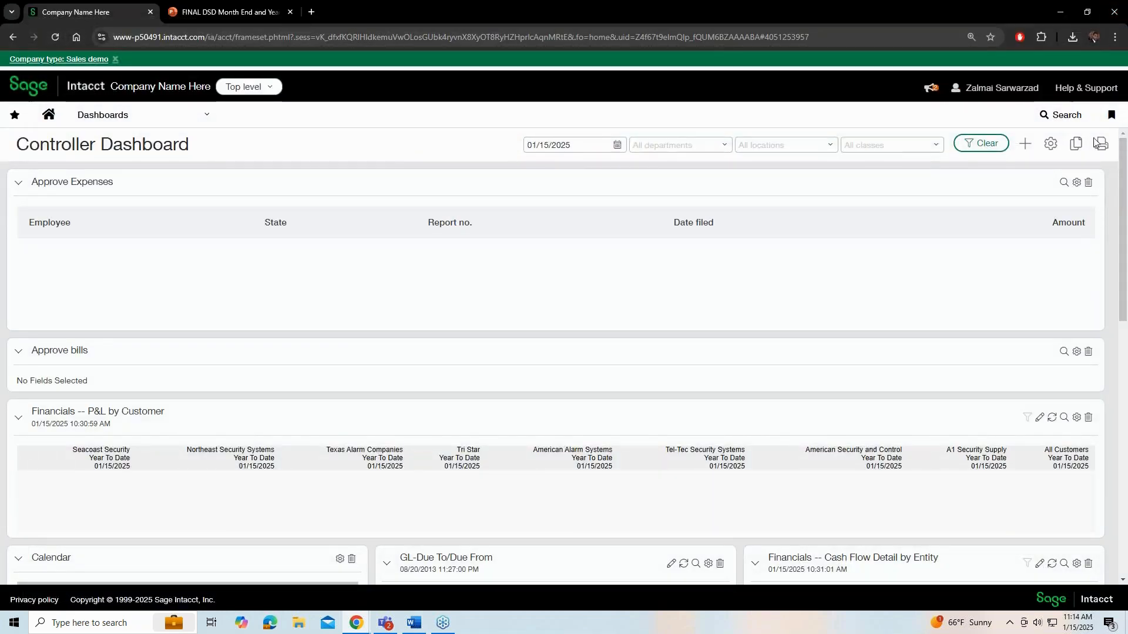
# Open the company checklists and view the details of the 1099 Year-End 2024 checklist
pyautogui.click(1111, 115)
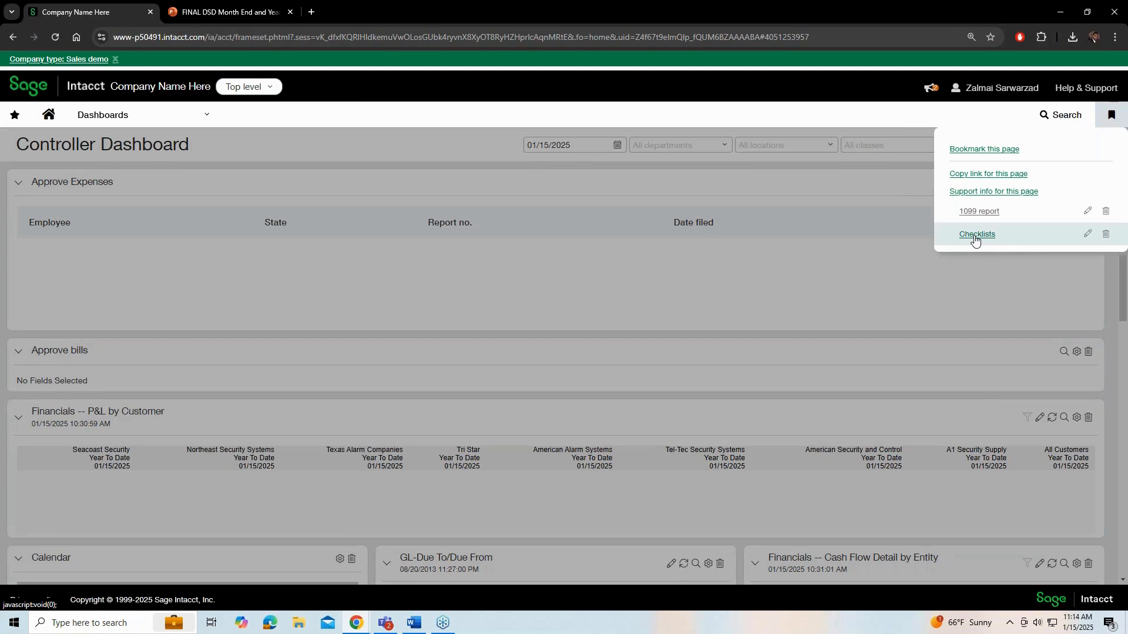
pyautogui.click(179, 116)
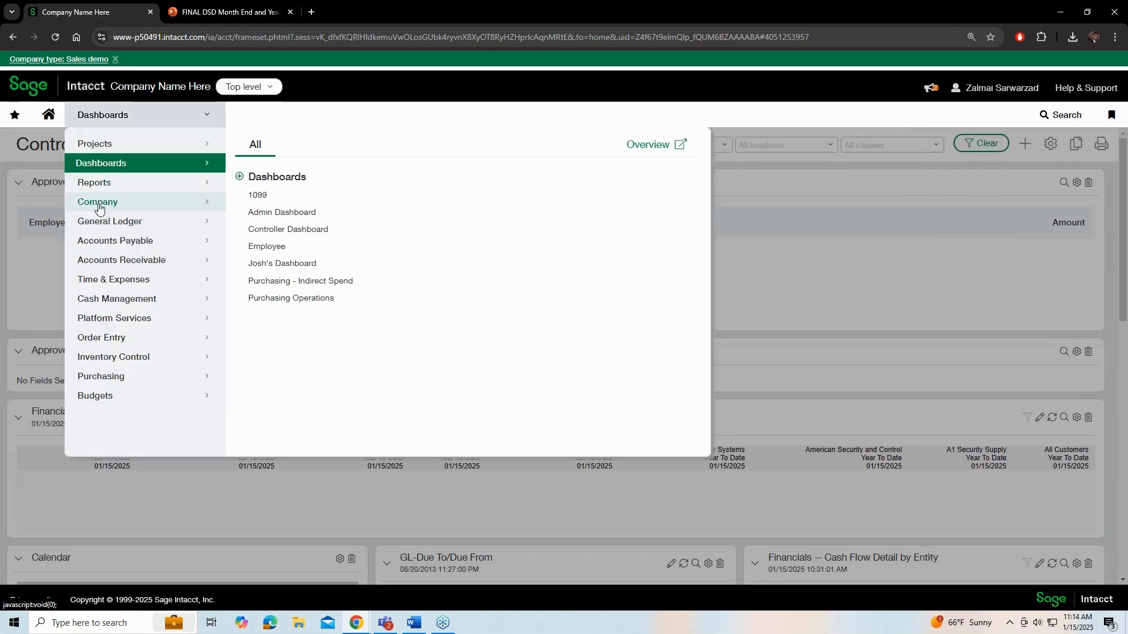
pyautogui.moveTo(94, 201)
pyautogui.click(254, 147)
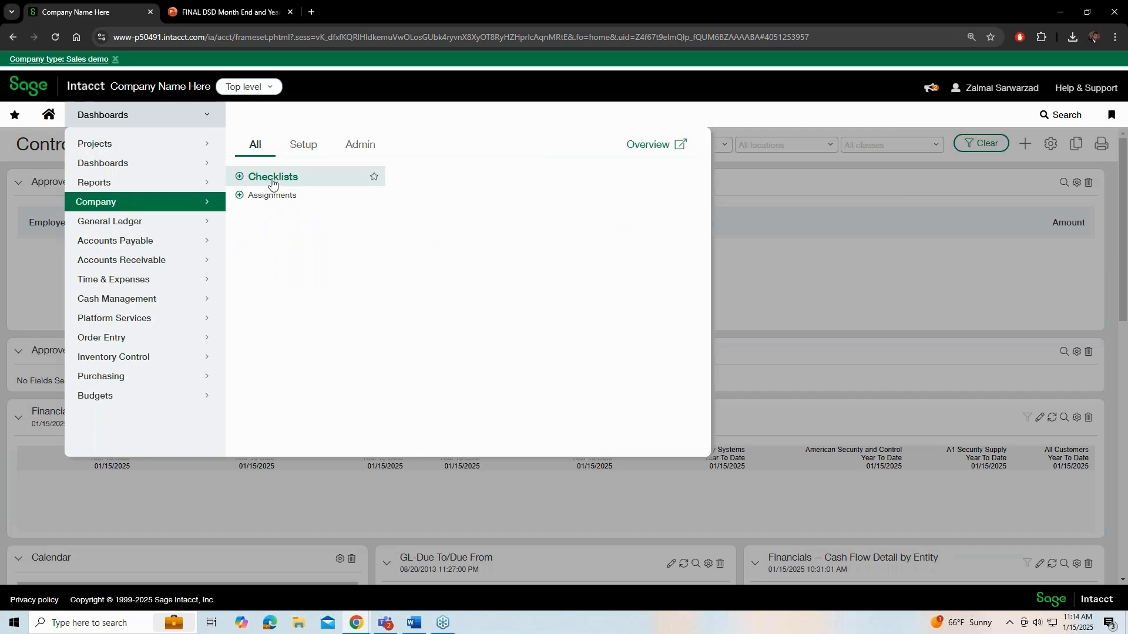
pyautogui.click(272, 182)
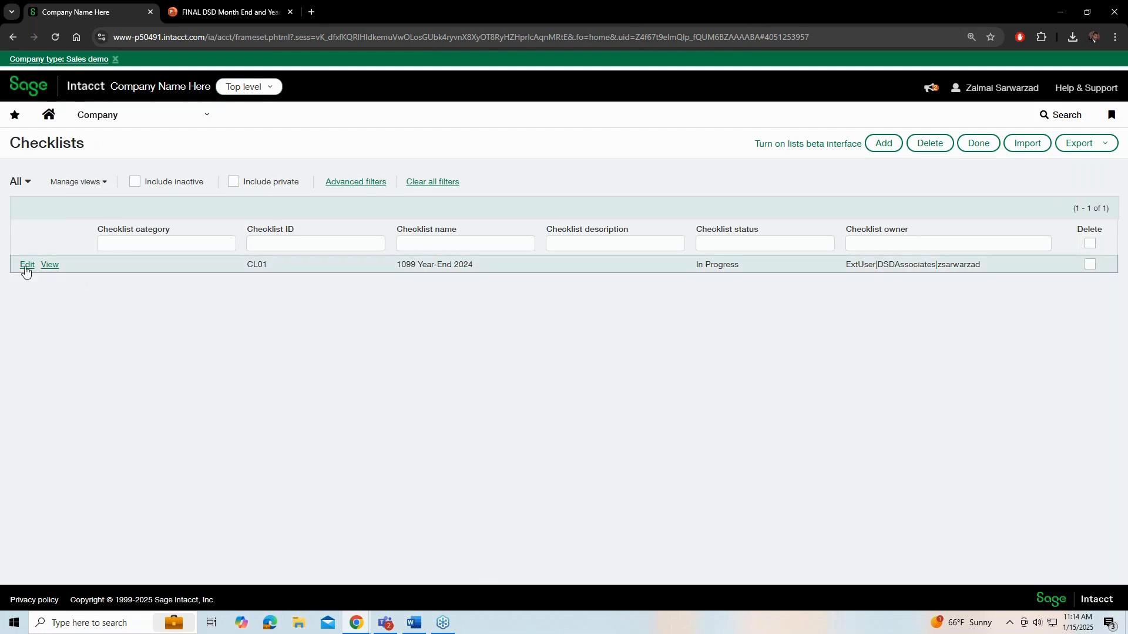
pyautogui.click(50, 265)
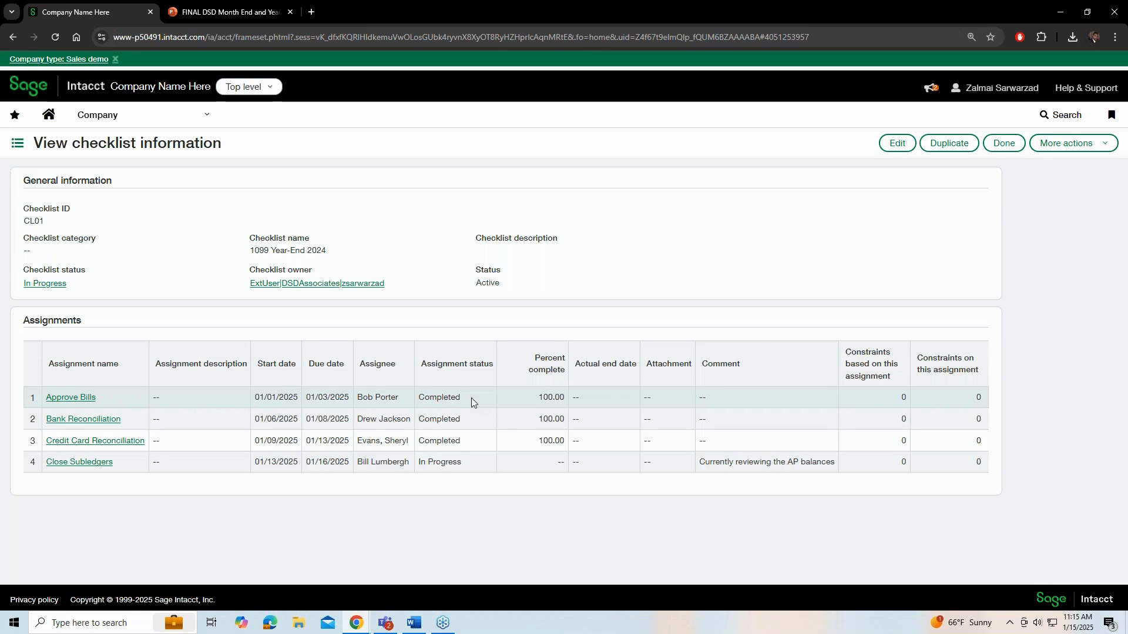
# Open the checklist for editing and examine the assignment status options, the new-status form, and the percent complete and actual end date fields
pyautogui.click(893, 143)
pyautogui.click(707, 389)
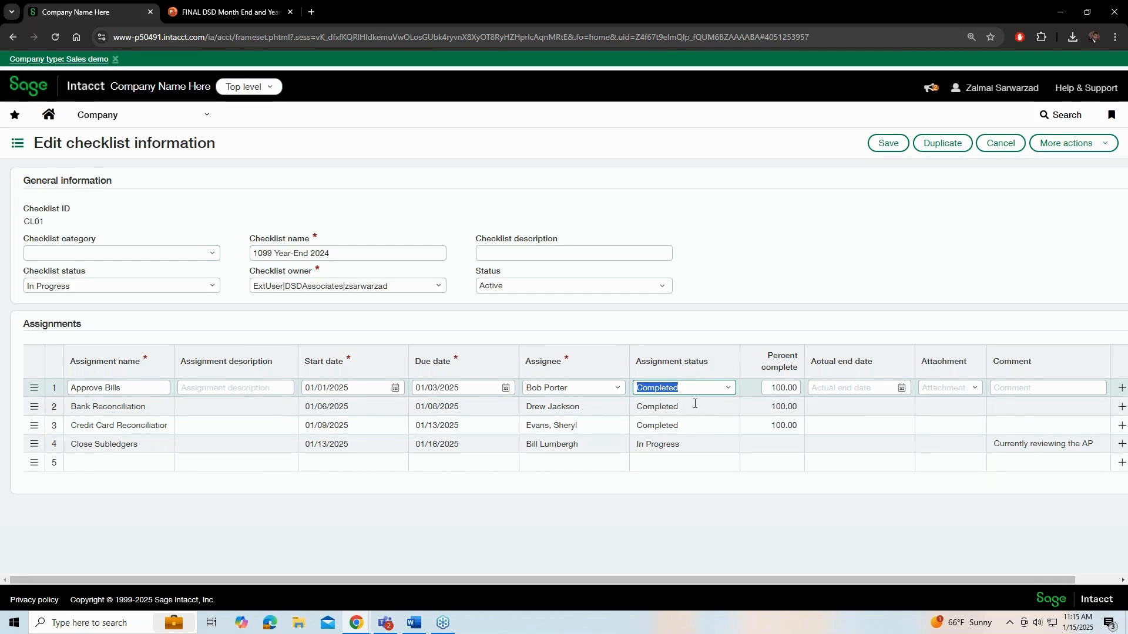
pyautogui.click(726, 390)
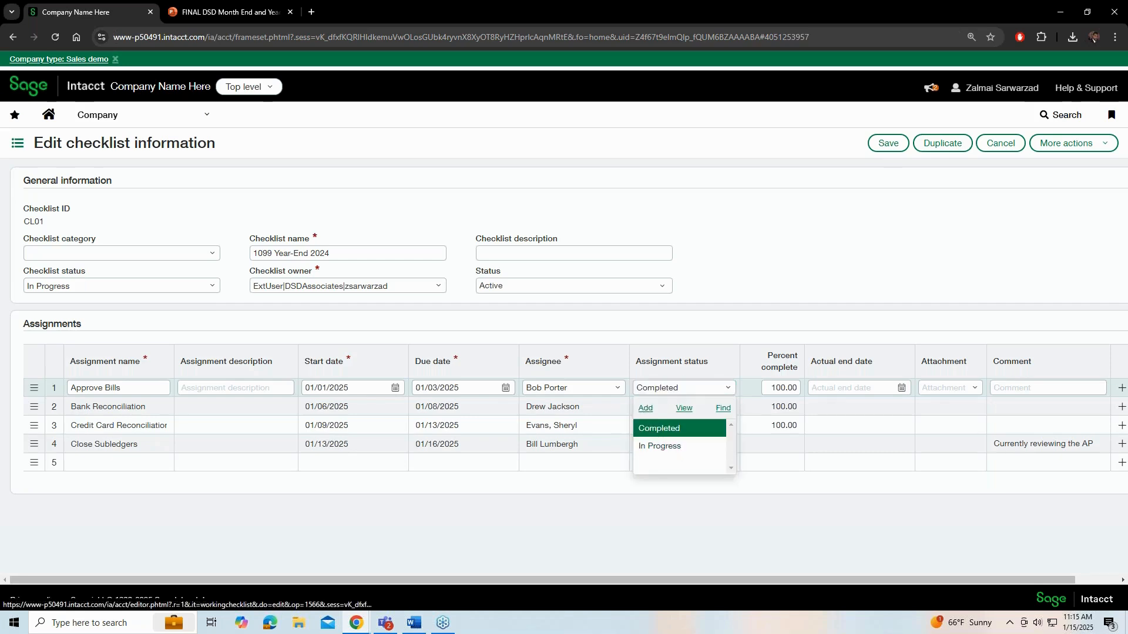
pyautogui.click(646, 409)
pyautogui.click(235, 319)
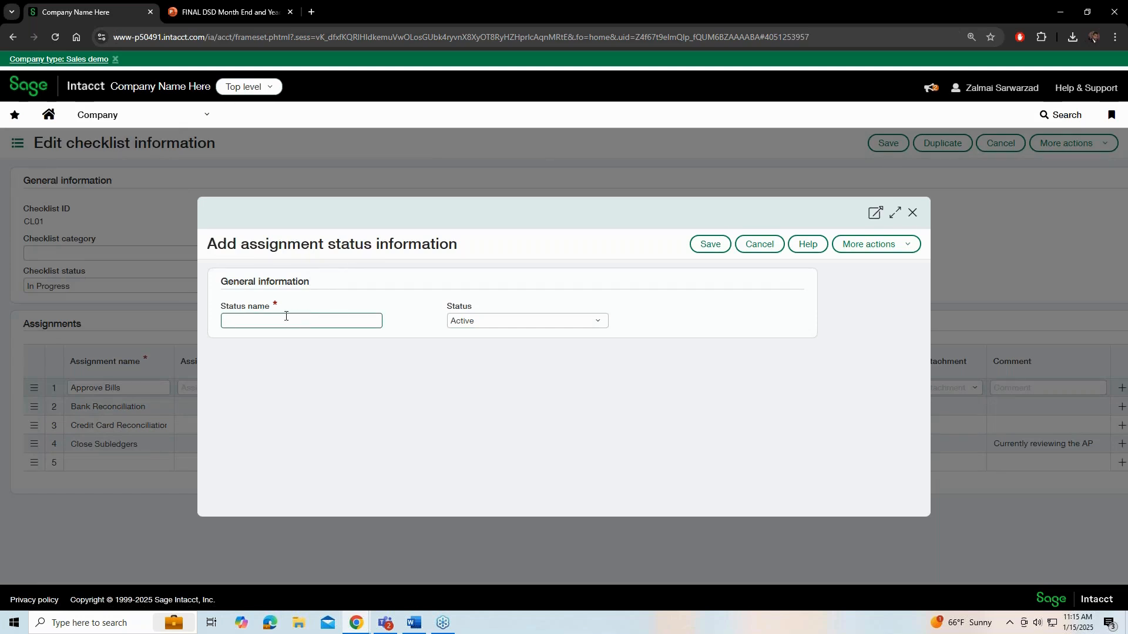
pyautogui.click(913, 213)
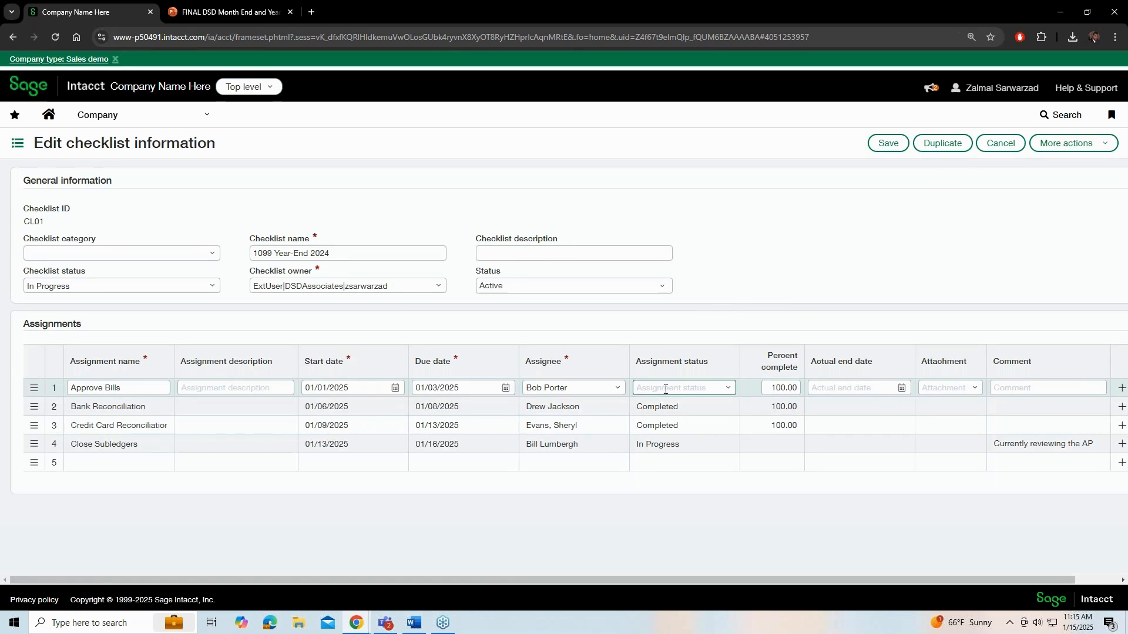
pyautogui.click(769, 443)
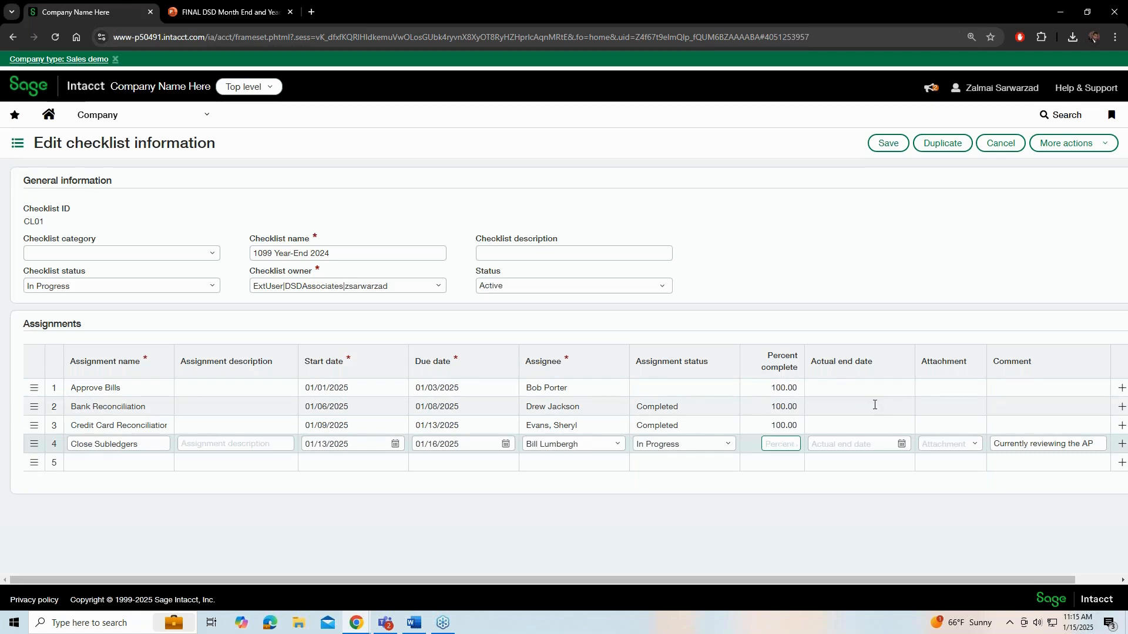
pyautogui.click(855, 386)
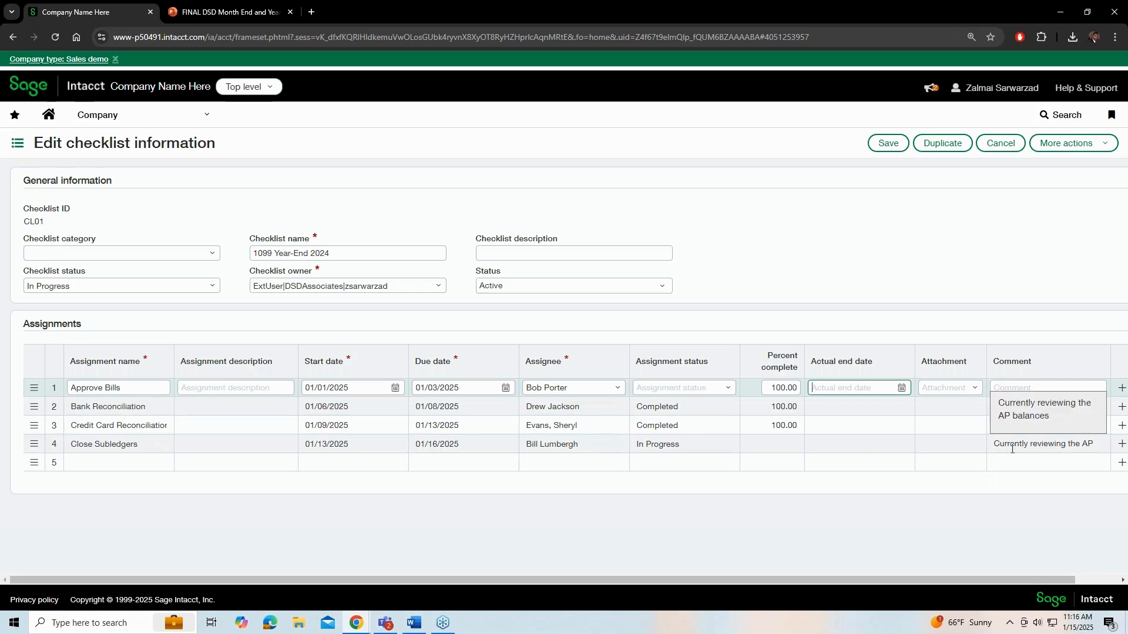
# Open the Accounts Payable vendor Sysco Foods for editing and show its additional information
pyautogui.click(206, 120)
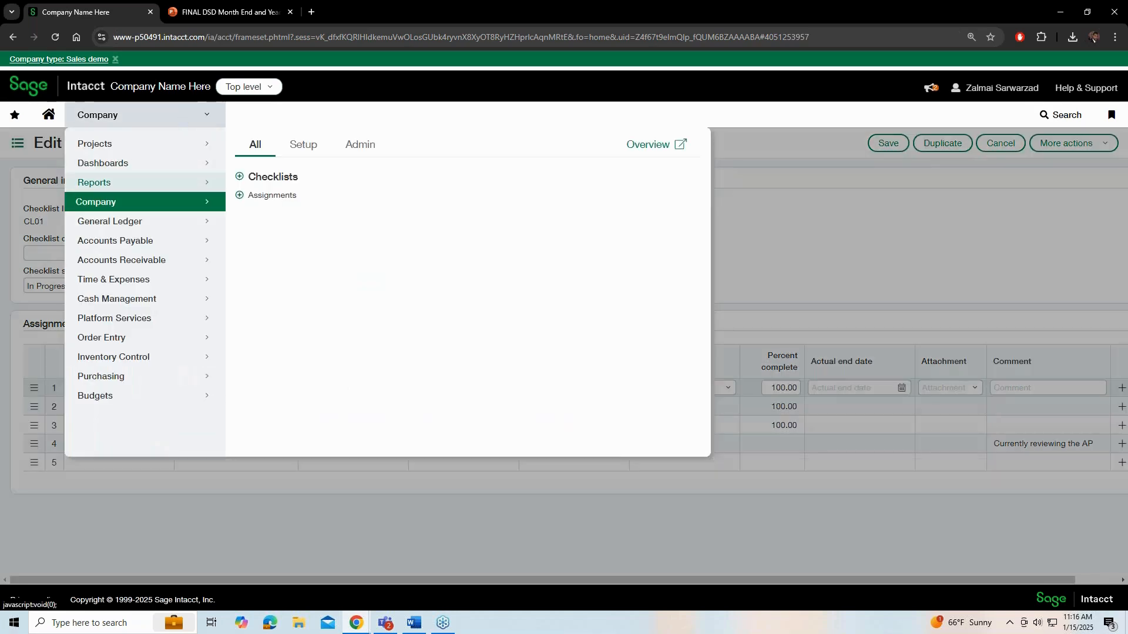
pyautogui.click(127, 247)
pyautogui.click(262, 177)
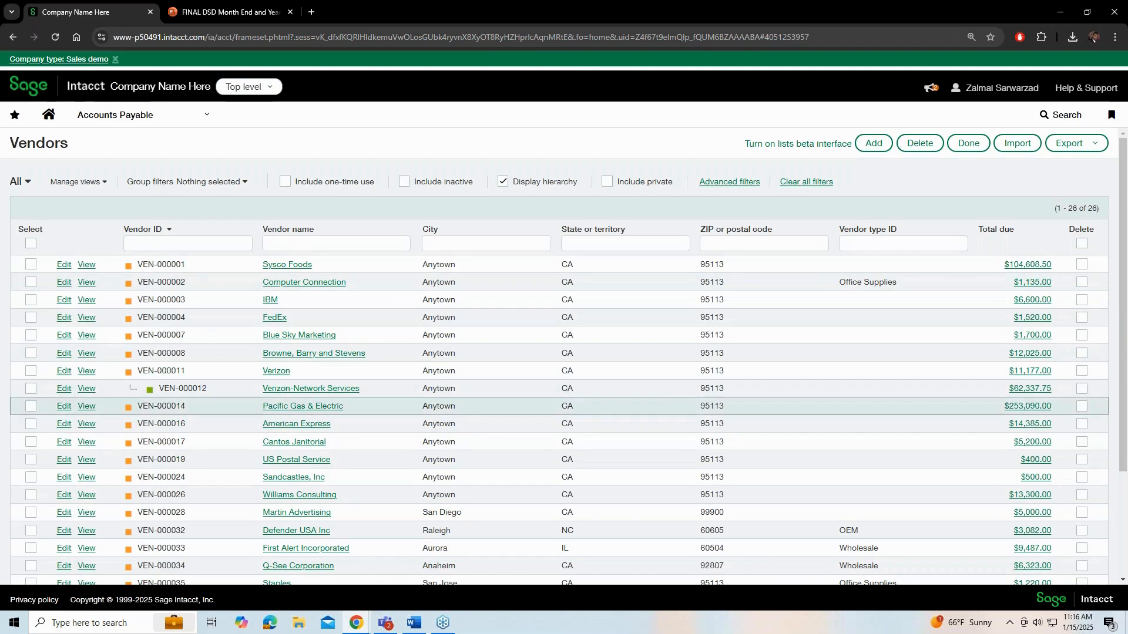
pyautogui.click(62, 266)
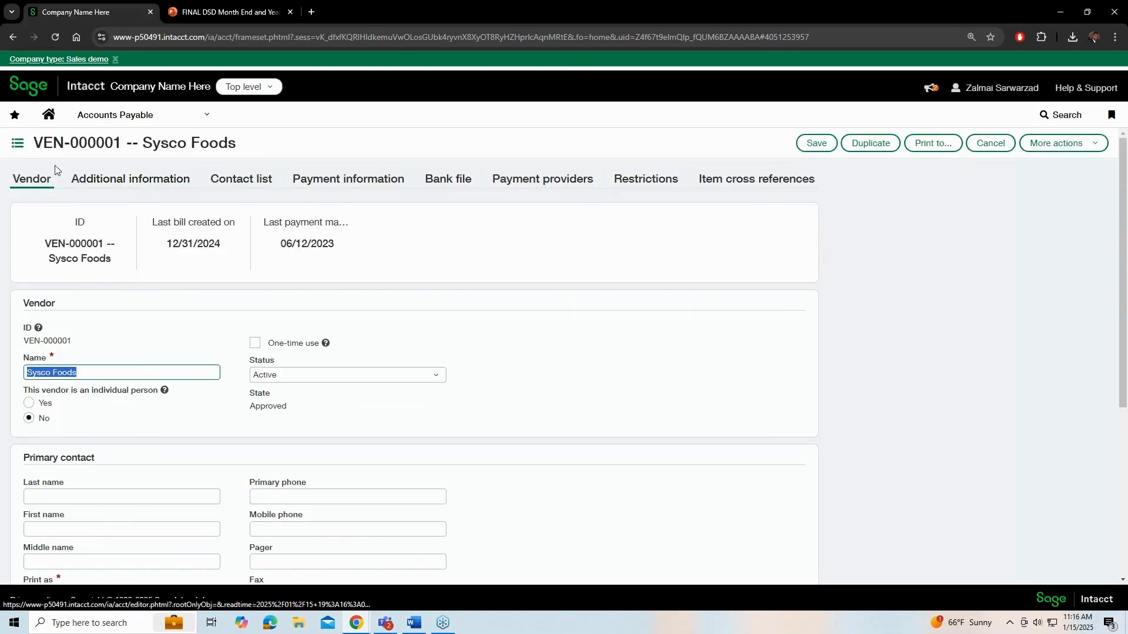
pyautogui.click(117, 184)
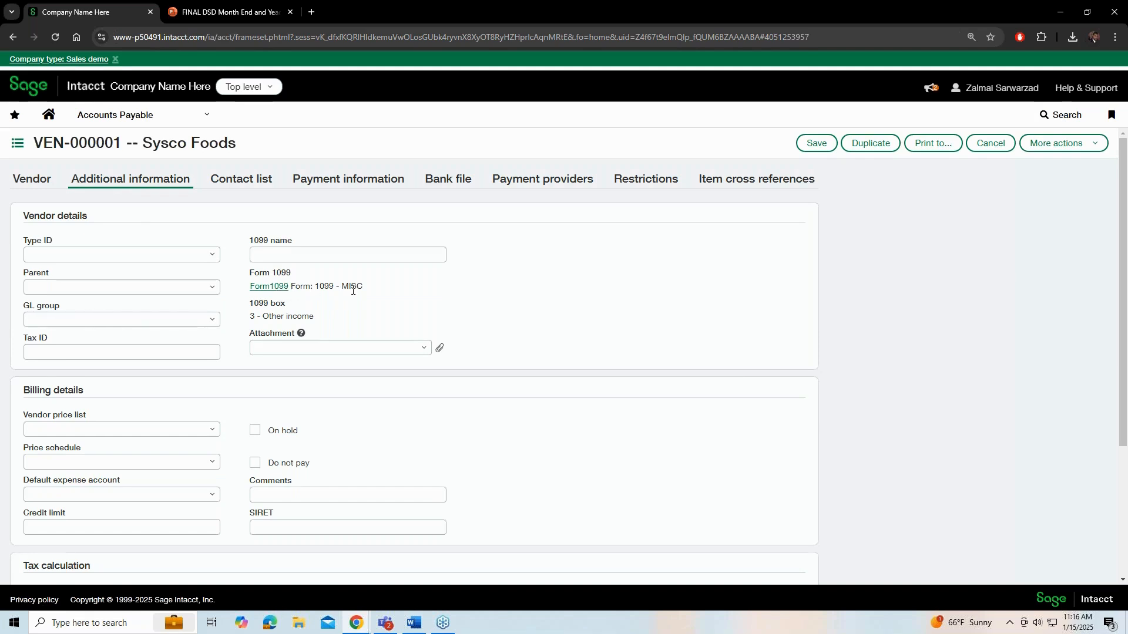
# Set the vendor's 1099 form to Nonemployee Compensation (Form NEC) with default box 1 - Nonemployee compensation
pyautogui.click(268, 288)
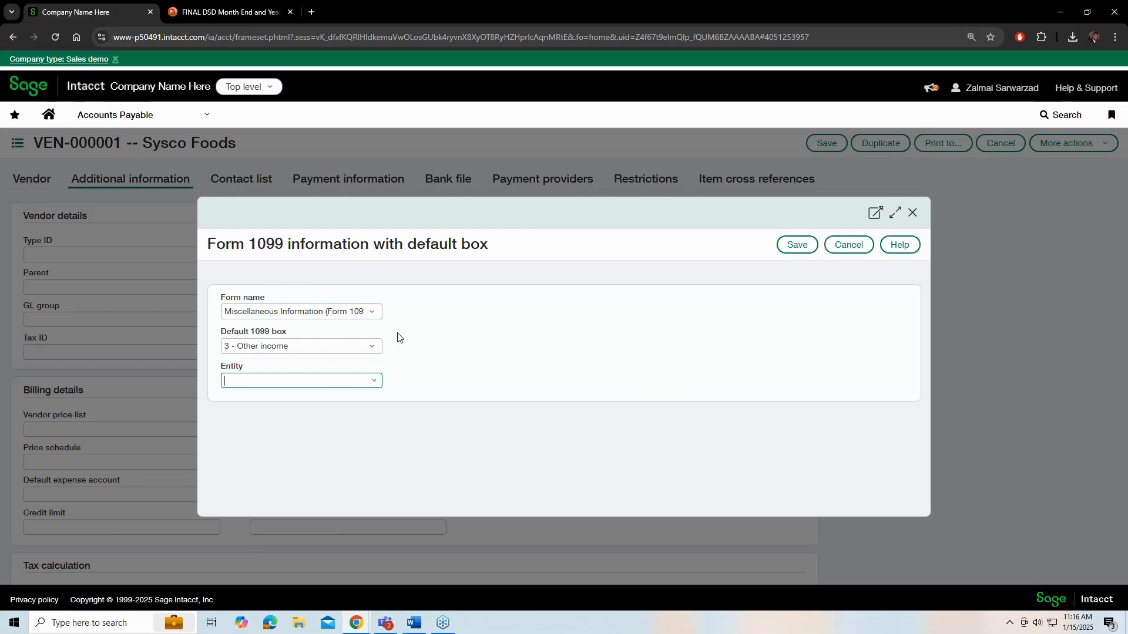
pyautogui.click(372, 312)
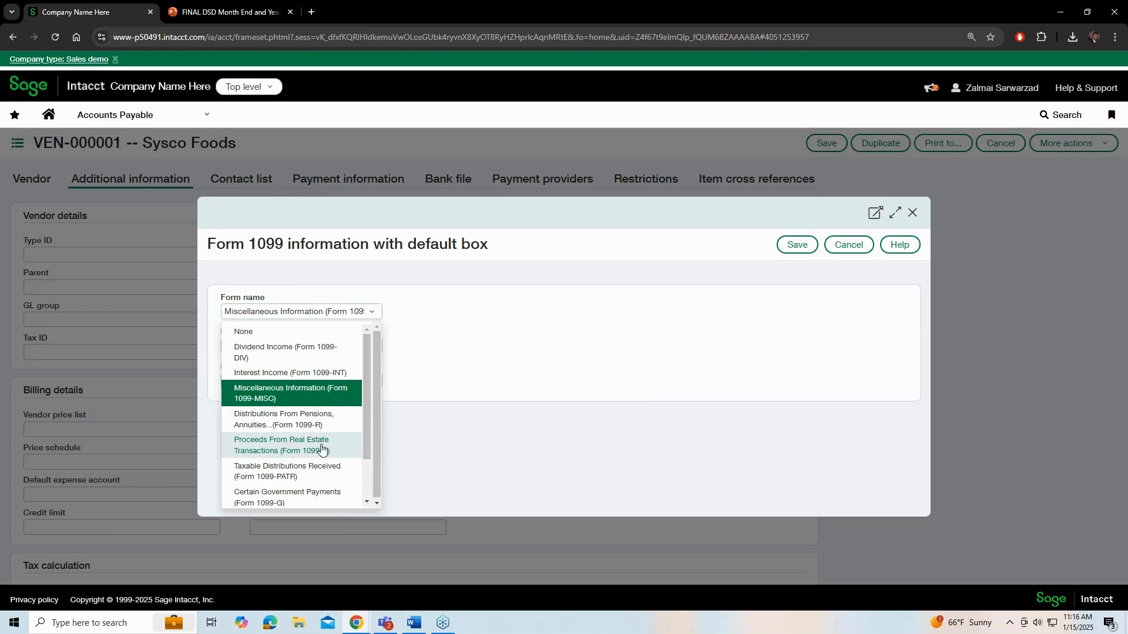
pyautogui.scroll(-1, 322, 444)
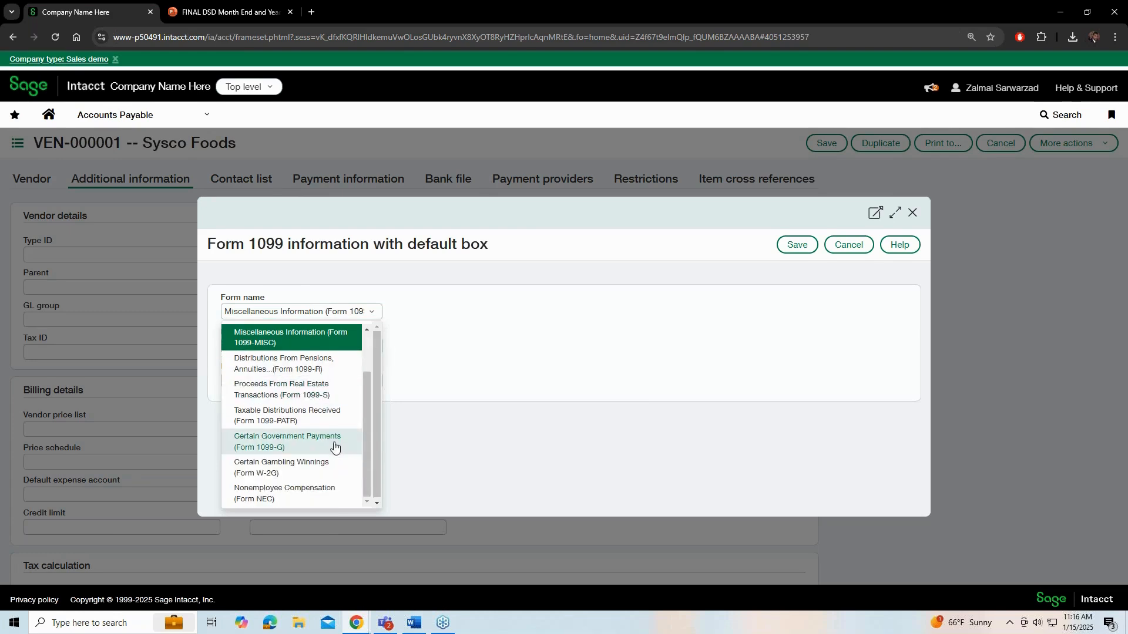
pyautogui.click(307, 492)
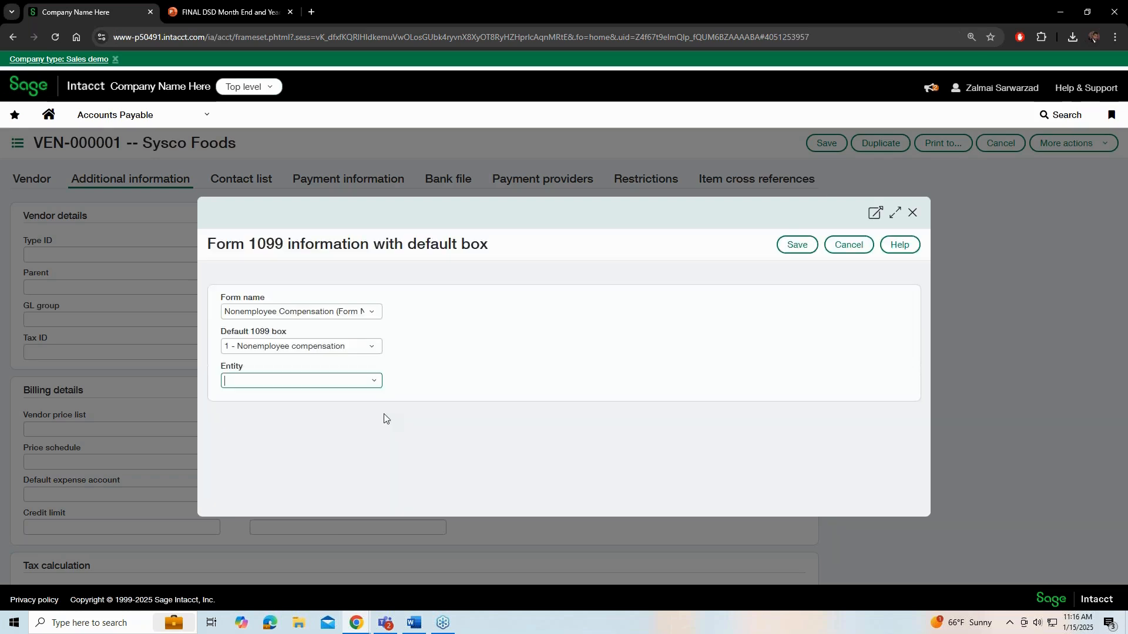
pyautogui.click(797, 245)
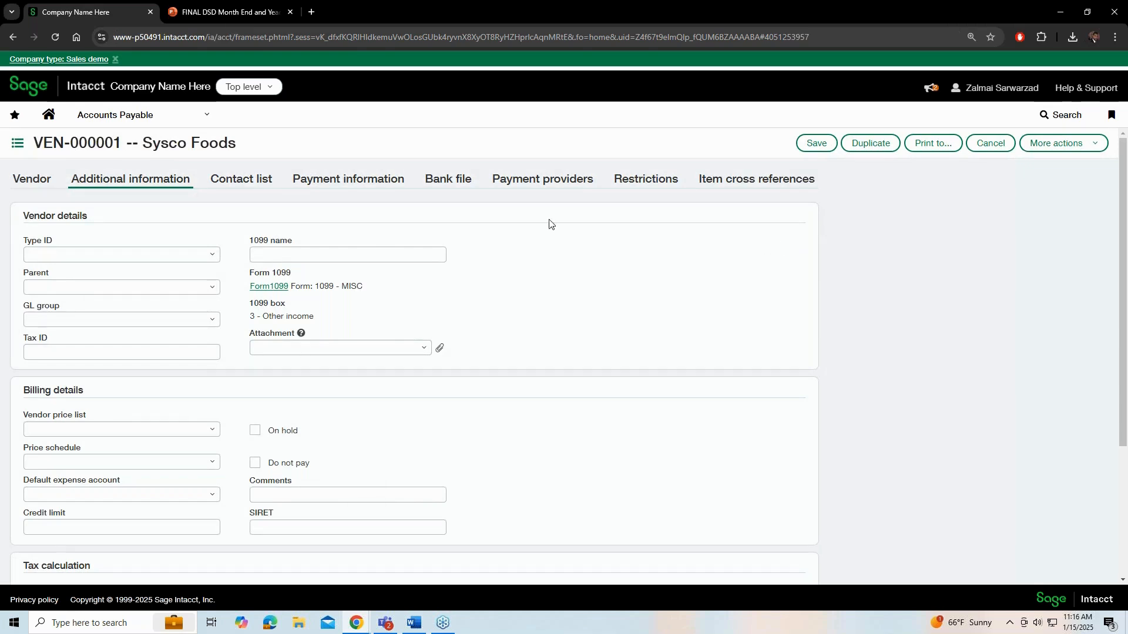
# Try to save the vendor, dismiss the choice of how to update 1099 transactions, and cancel the vendor edit
pyautogui.click(816, 143)
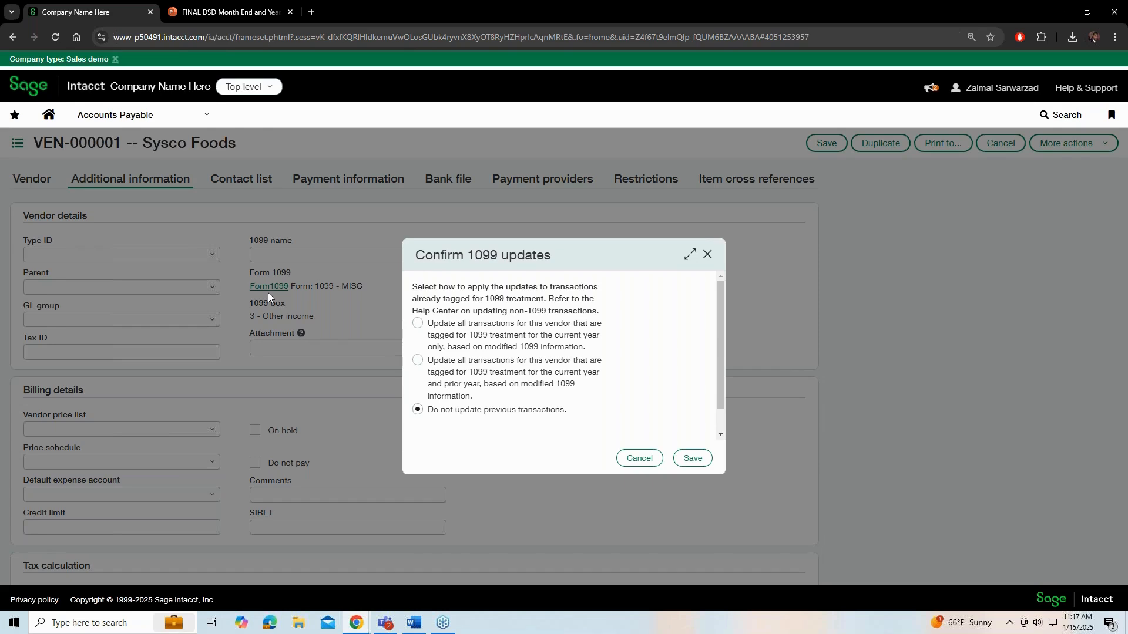
pyautogui.click(708, 257)
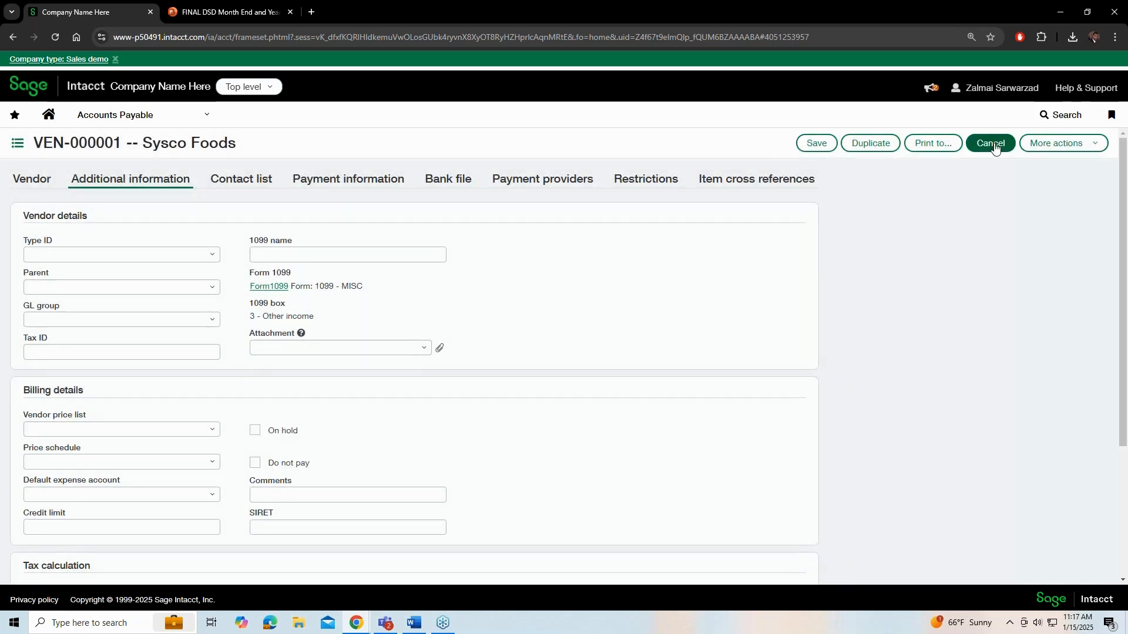
pyautogui.click(993, 145)
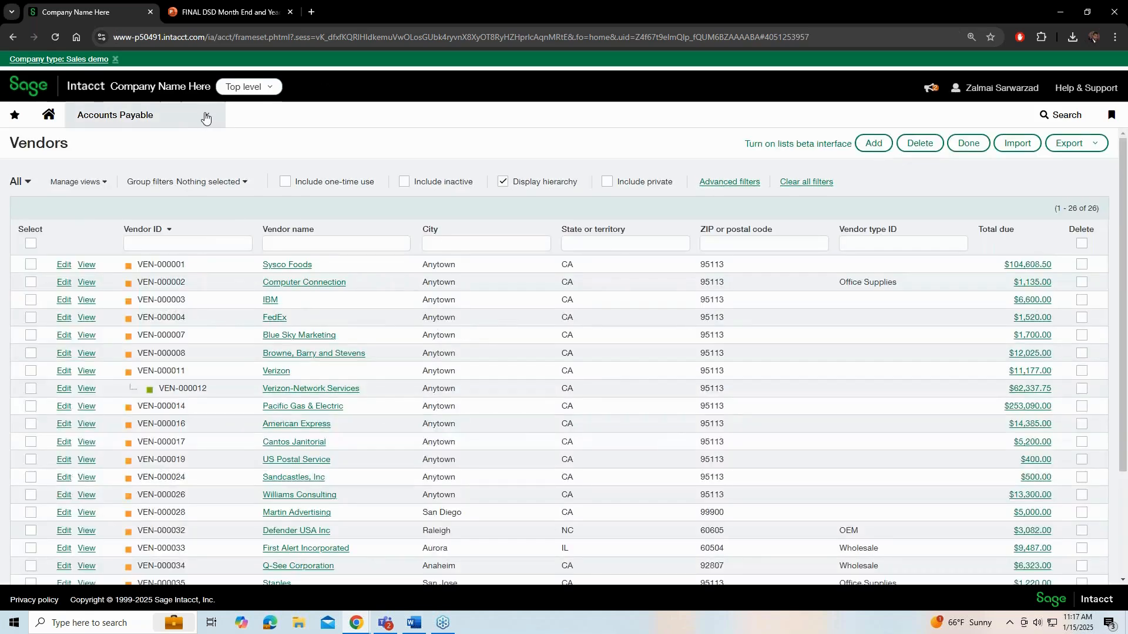
# Open the Accounts Payable 1099 report and set its reporting period to Prior Year
pyautogui.click(205, 117)
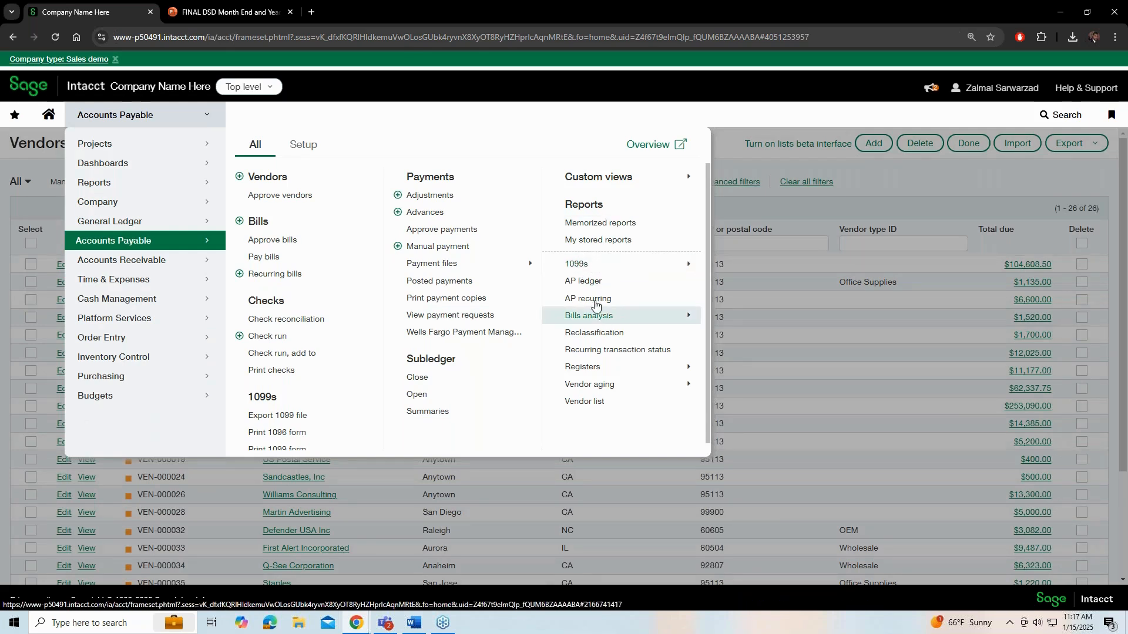
pyautogui.click(580, 267)
pyautogui.click(739, 275)
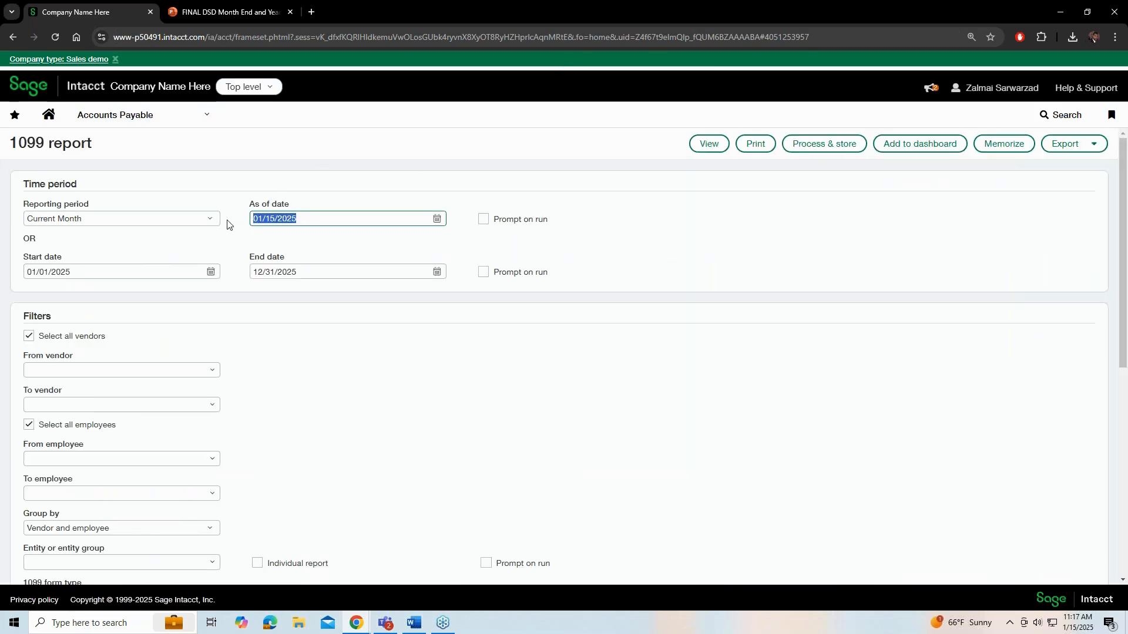
pyautogui.click(210, 220)
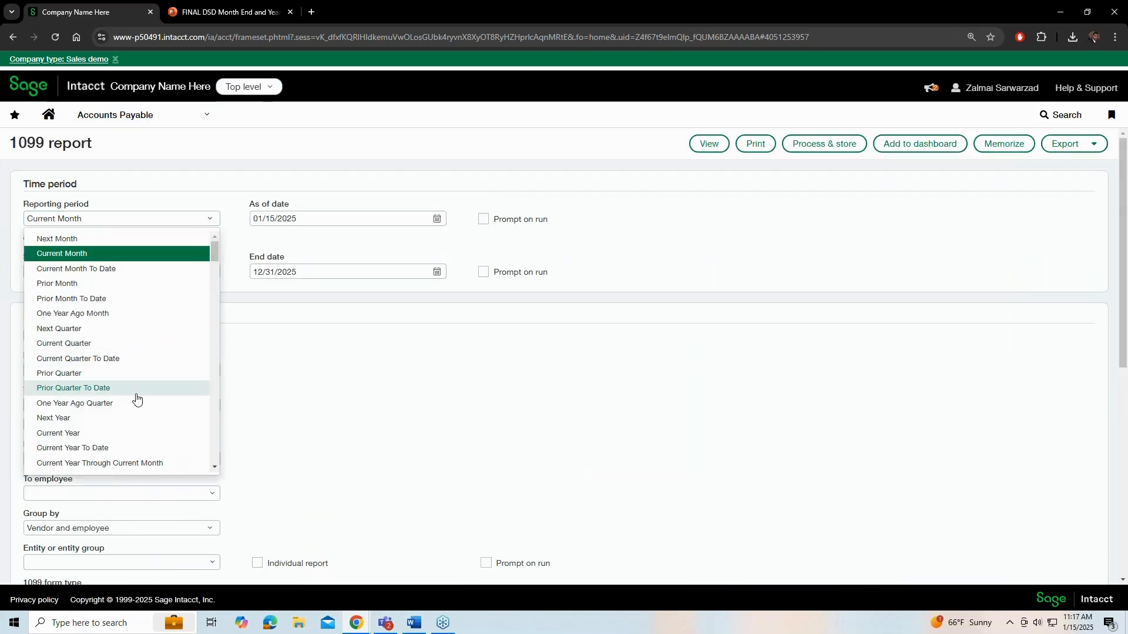
pyautogui.scroll(-2, 136, 393)
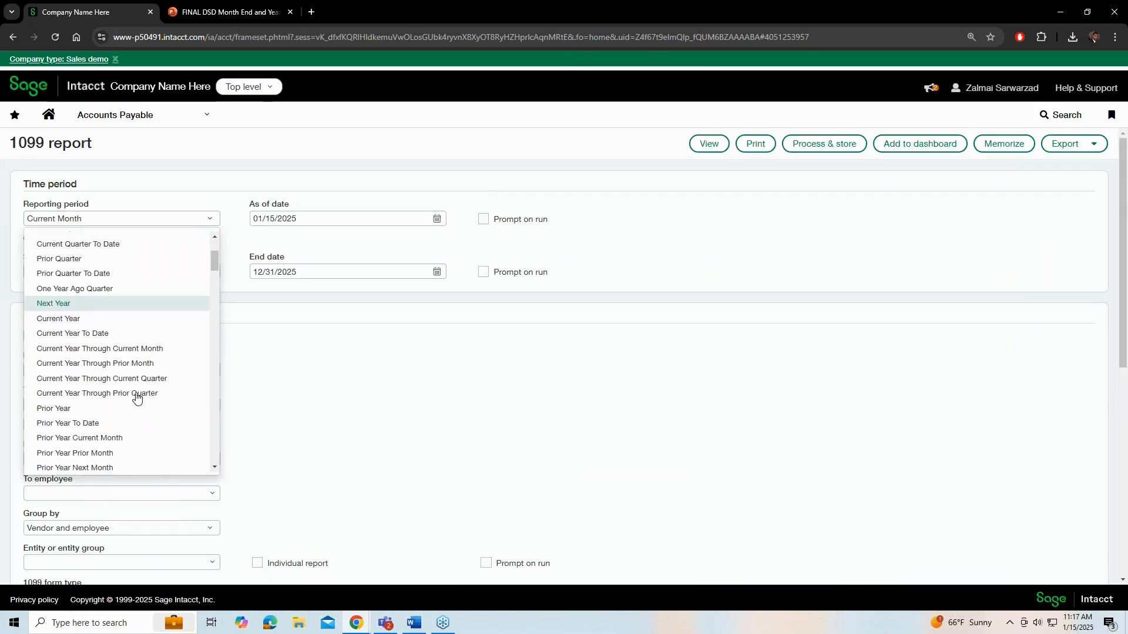
pyautogui.click(70, 407)
# Review the available and selected 1099 form types in the report filters, keeping Form 1099-MISC and Form 1099-NEC selected
pyautogui.scroll(-5, 253, 361)
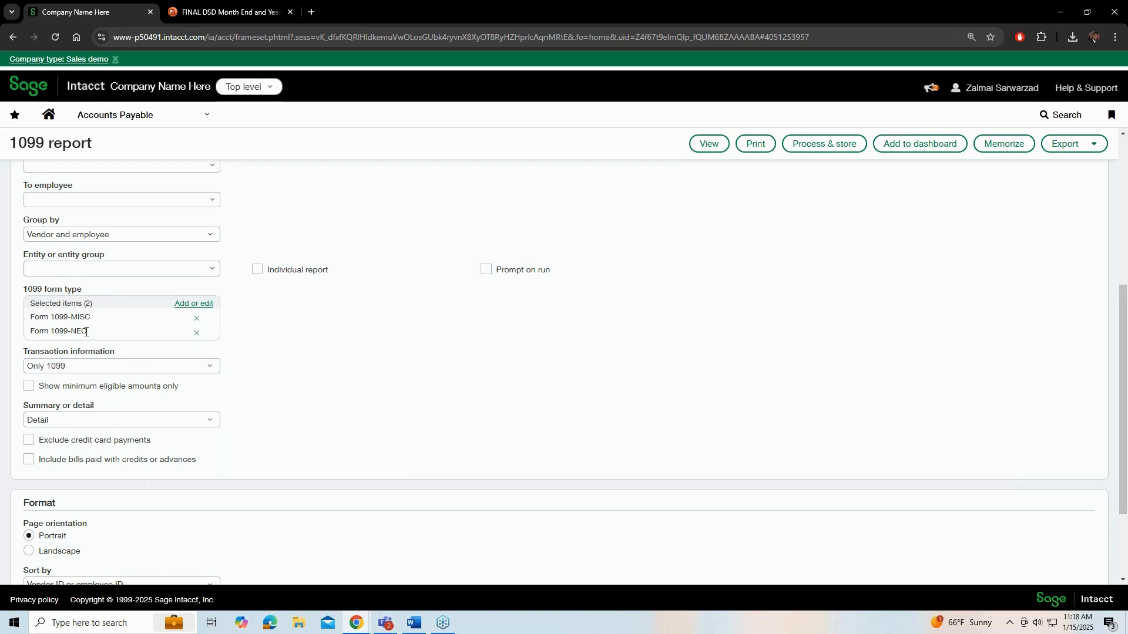
pyautogui.click(180, 306)
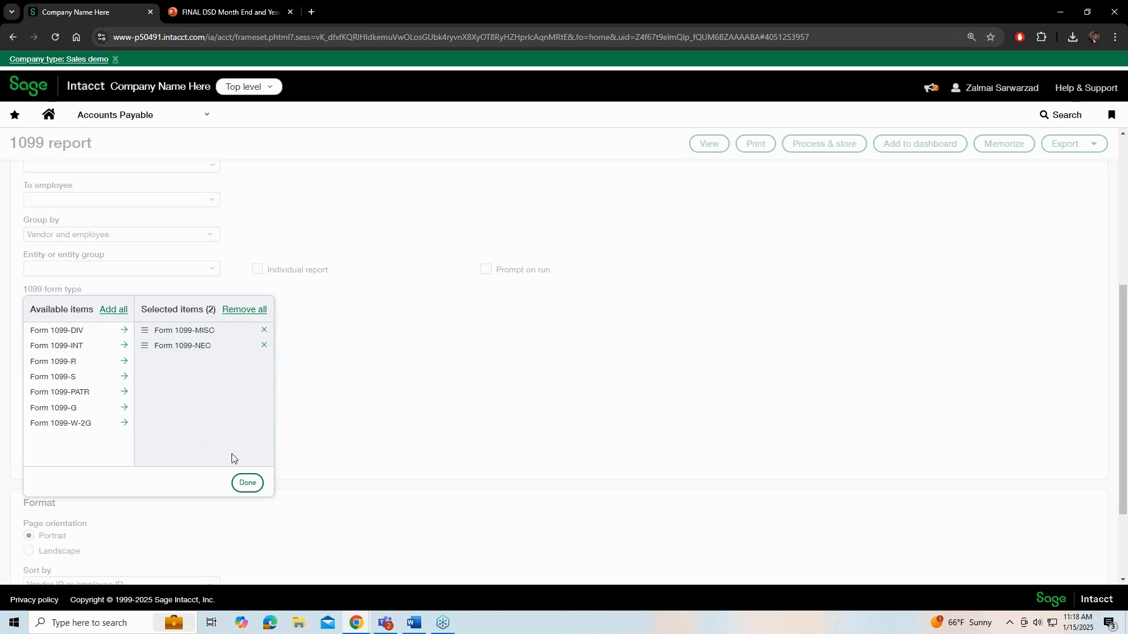
pyautogui.click(248, 484)
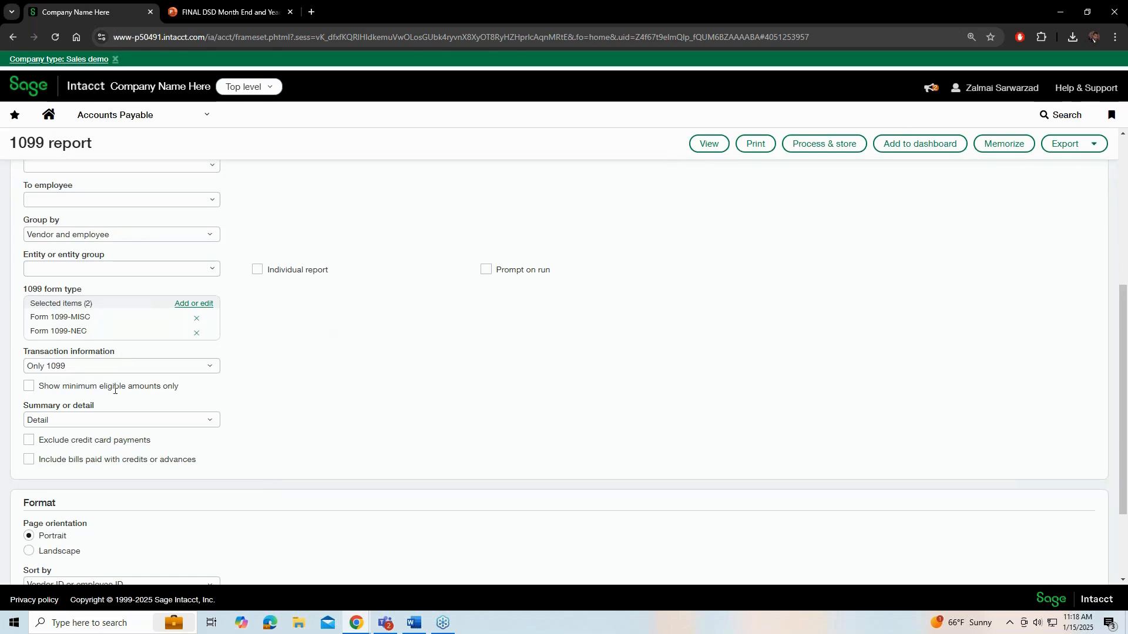
# Set the 1099 report's transaction information to Show all, leave minimum eligible amounts unrestricted, and view the report
pyautogui.click(28, 387)
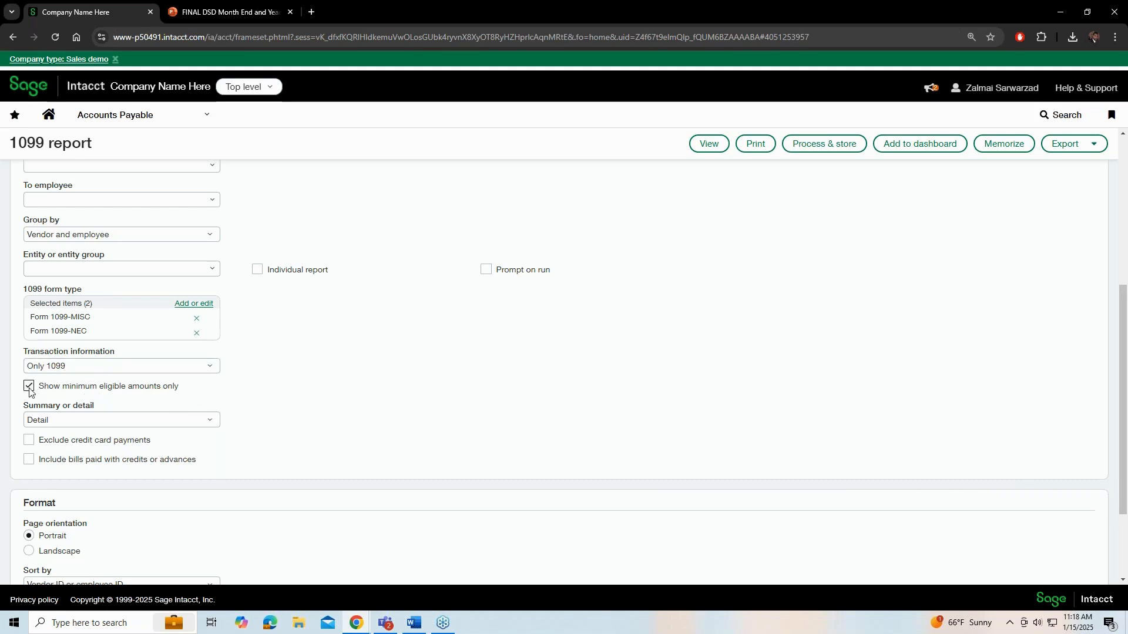
pyautogui.click(210, 369)
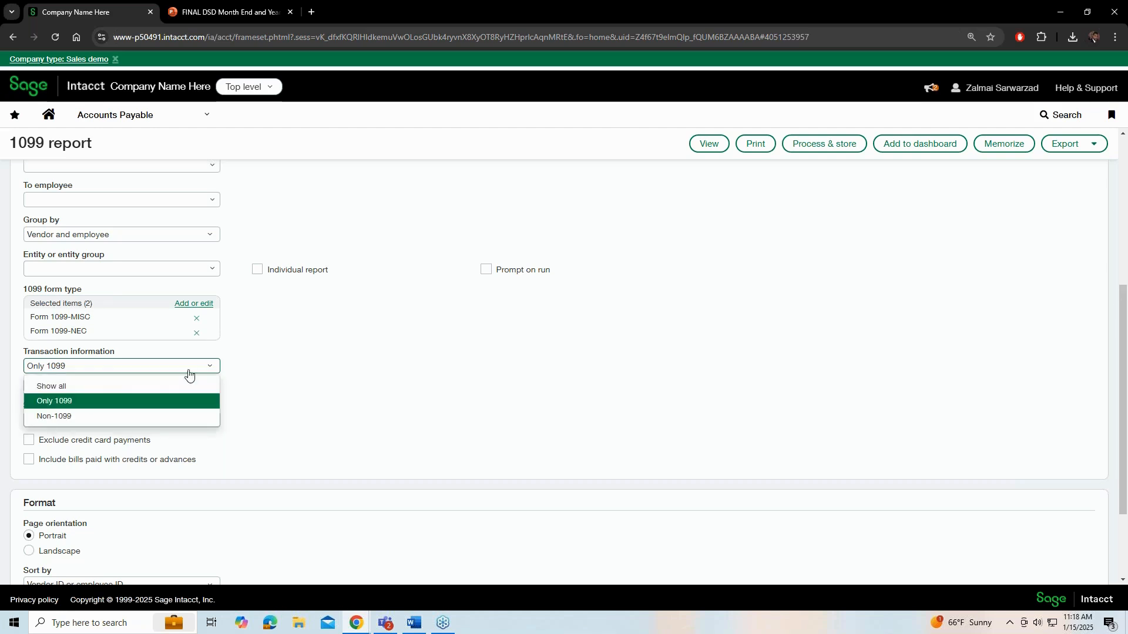
pyautogui.click(181, 386)
pyautogui.click(271, 373)
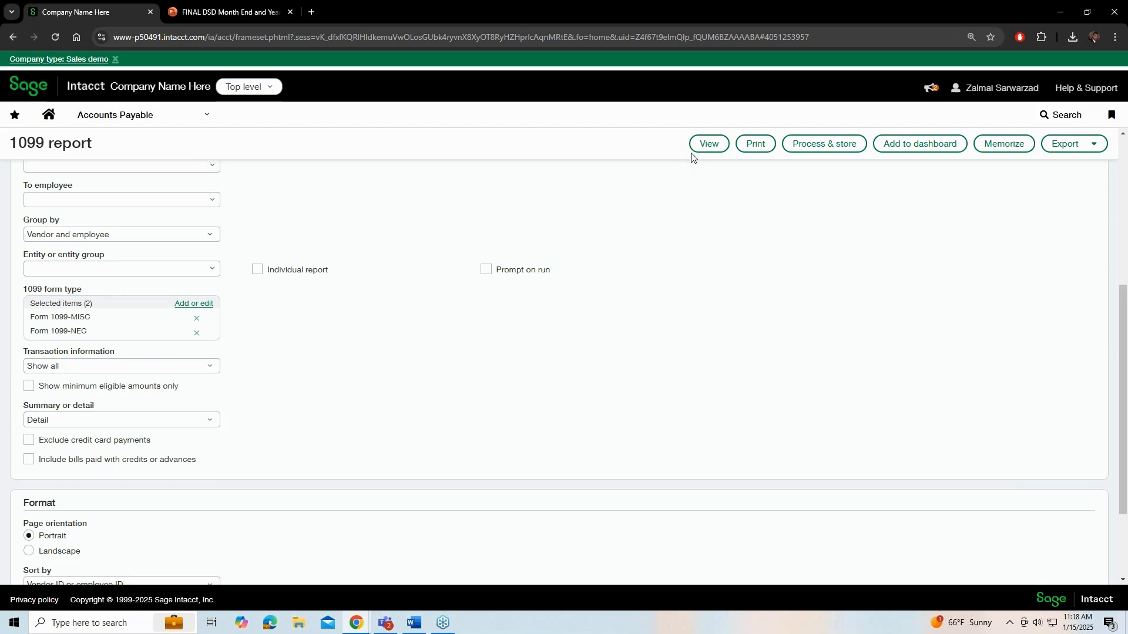
pyautogui.click(709, 144)
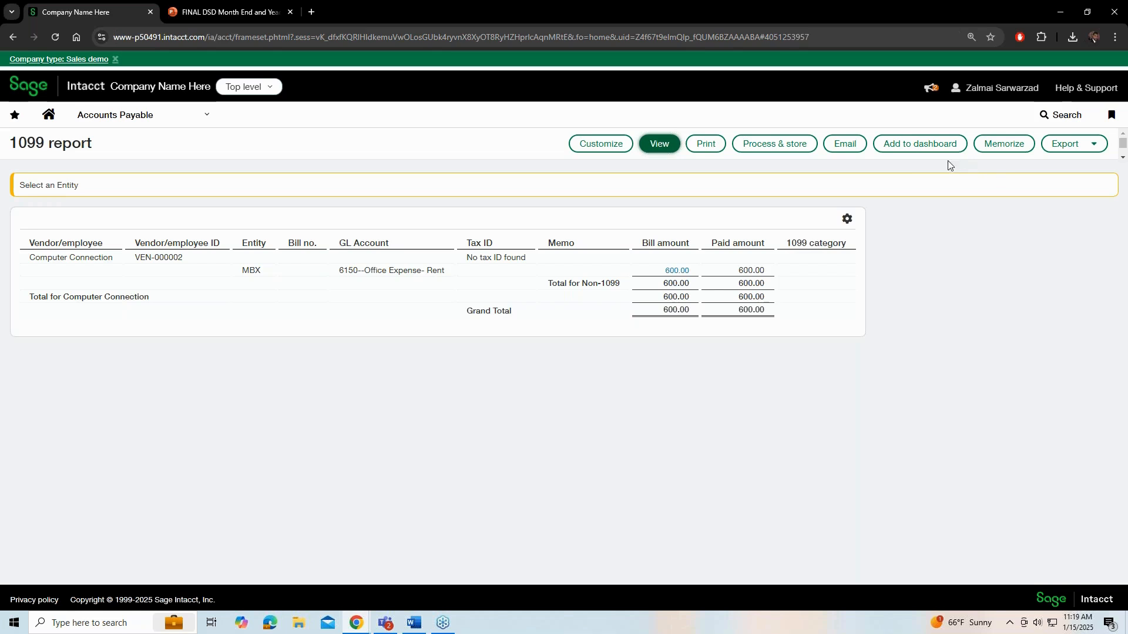
# Review the name, description and Public options for adding the 1099 report to the 1099 dashboard, and close them without saving
pyautogui.click(903, 151)
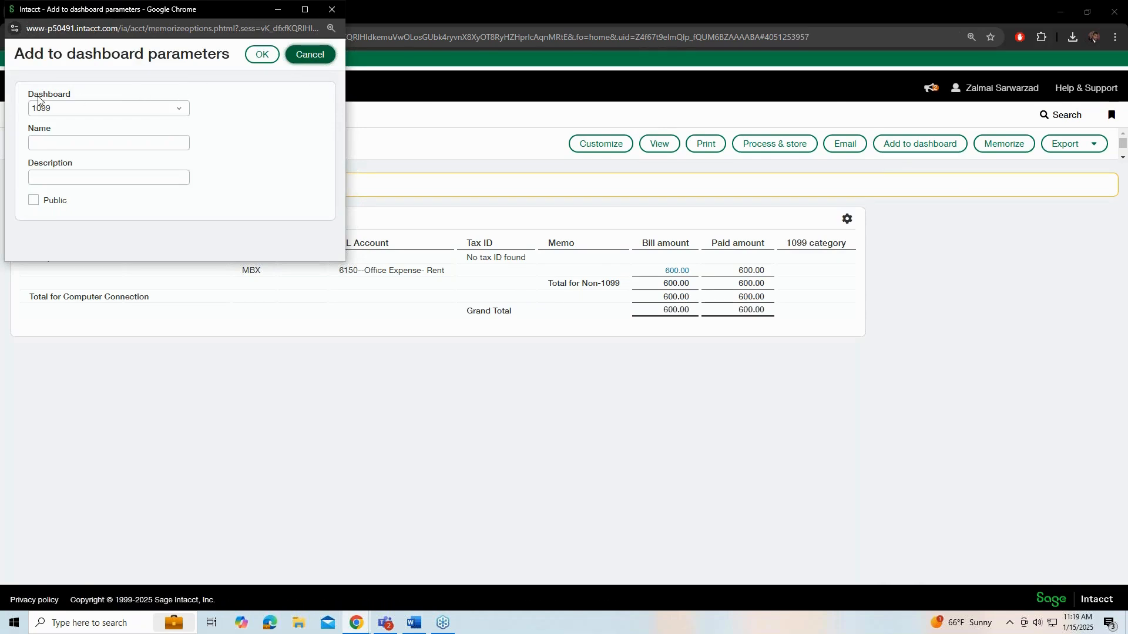
pyautogui.click(73, 143)
pyautogui.click(93, 179)
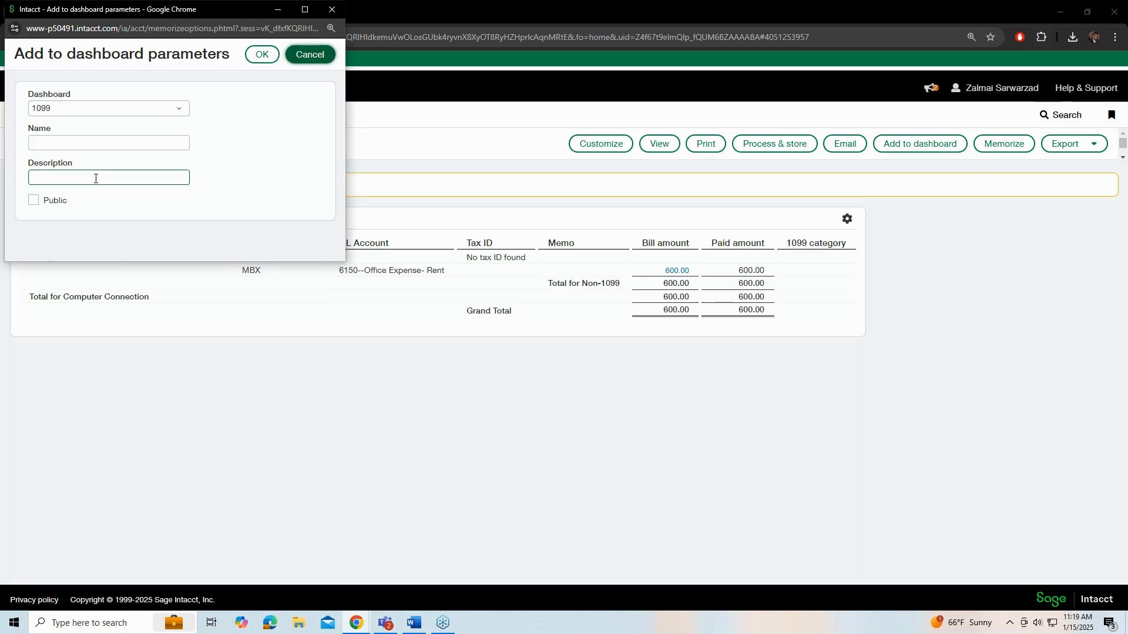
pyautogui.click(34, 201)
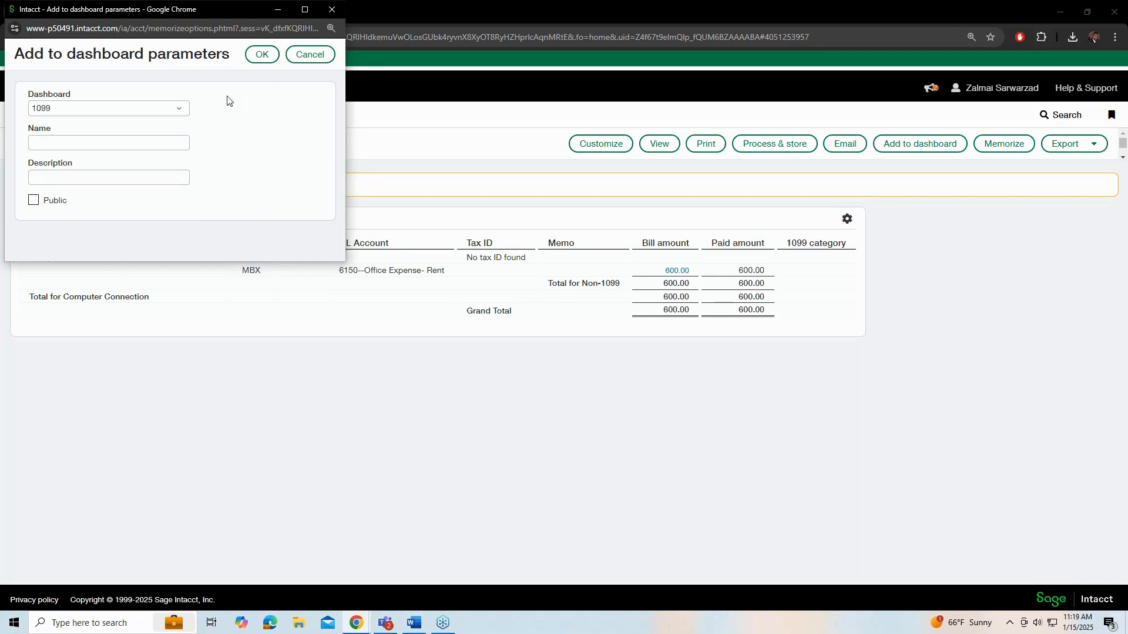
pyautogui.click(332, 10)
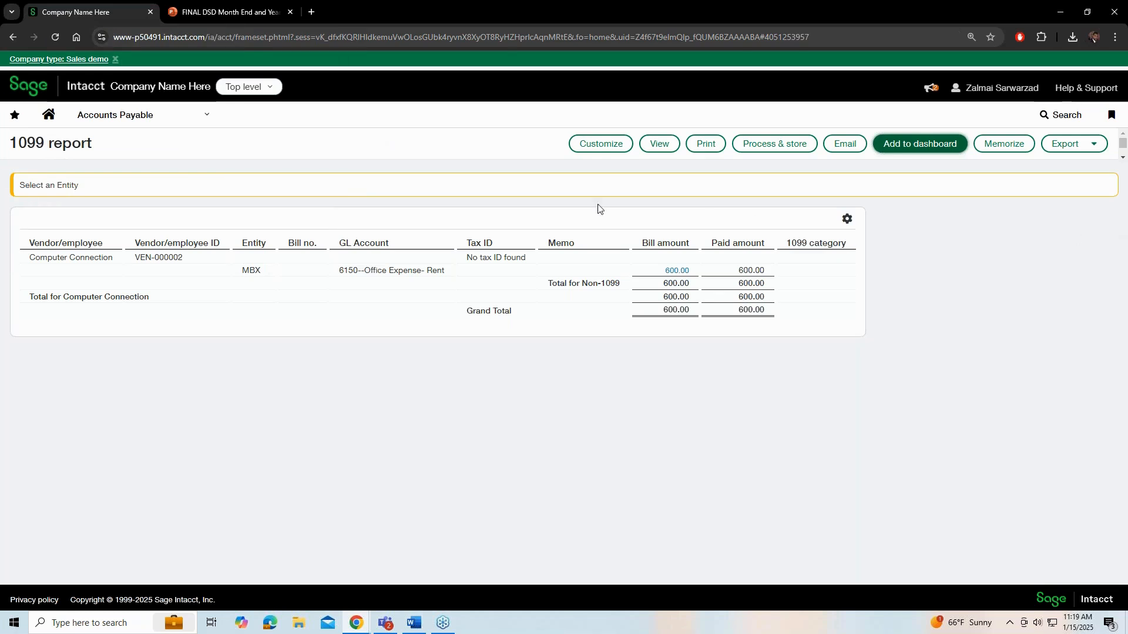
# Review the entity and period choices for closing the Cash Management subledger, and cancel without closing a period
pyautogui.click(206, 116)
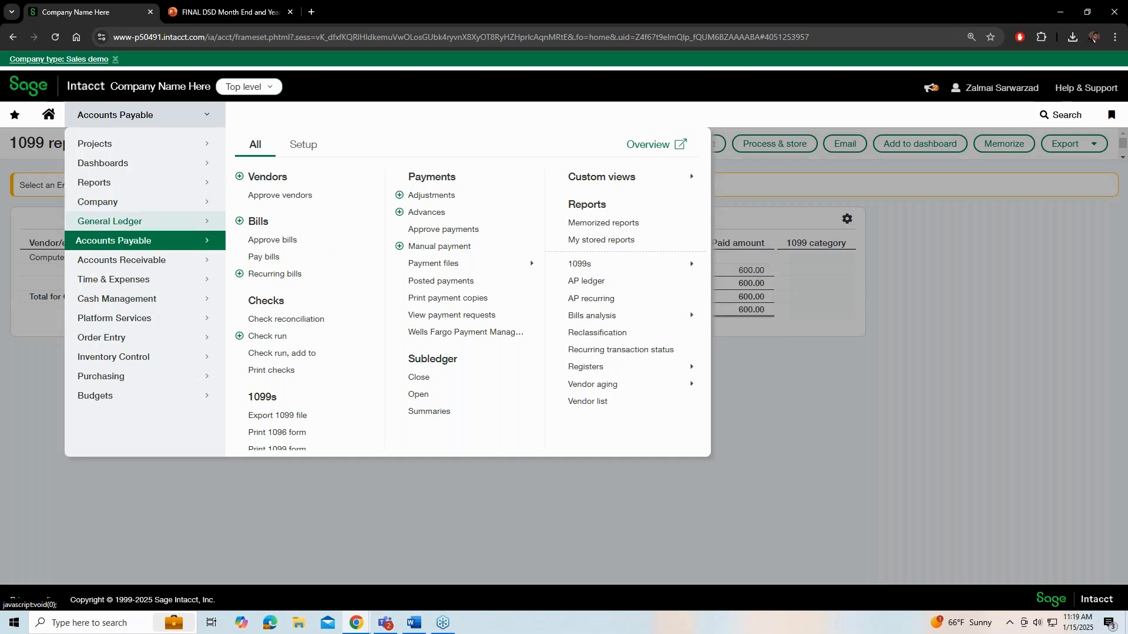
pyautogui.click(118, 304)
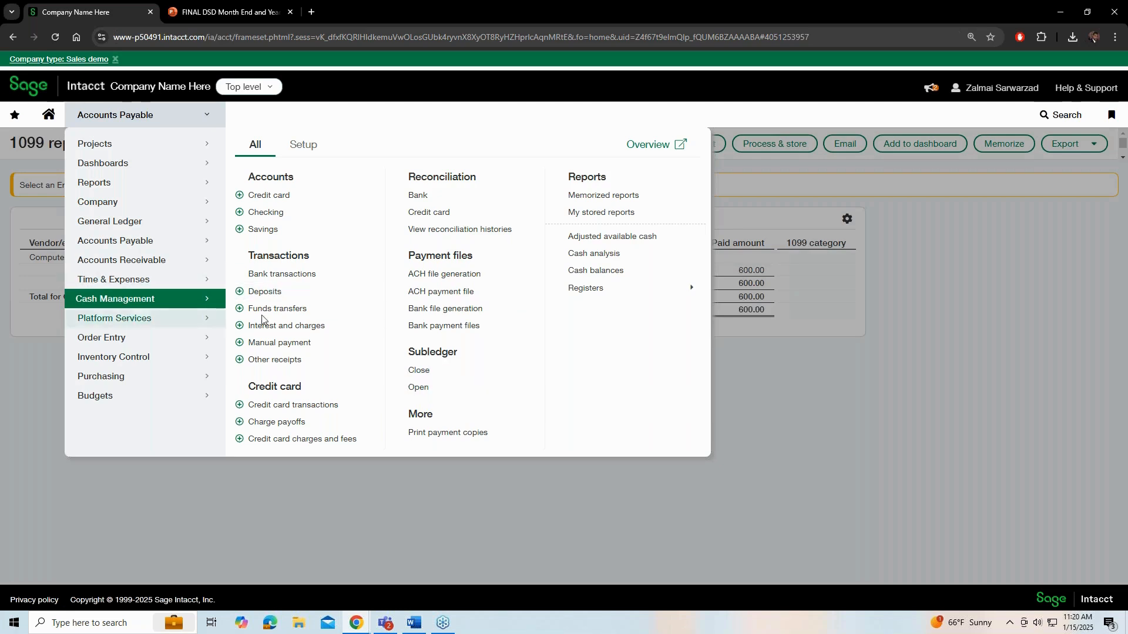
pyautogui.click(425, 377)
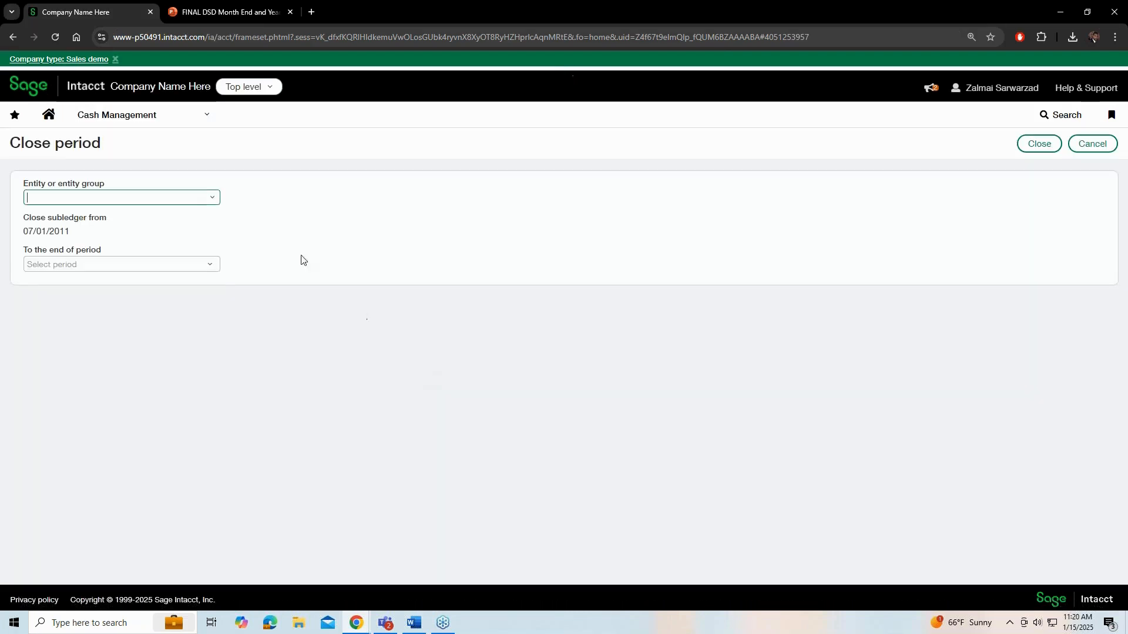
pyautogui.click(213, 200)
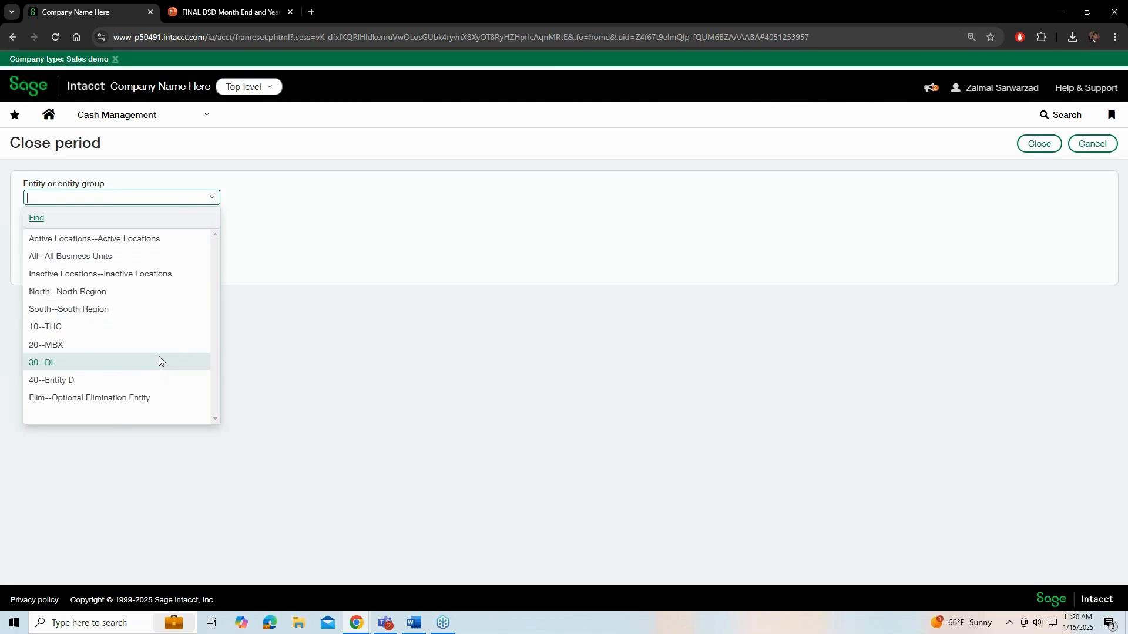
pyautogui.click(287, 301)
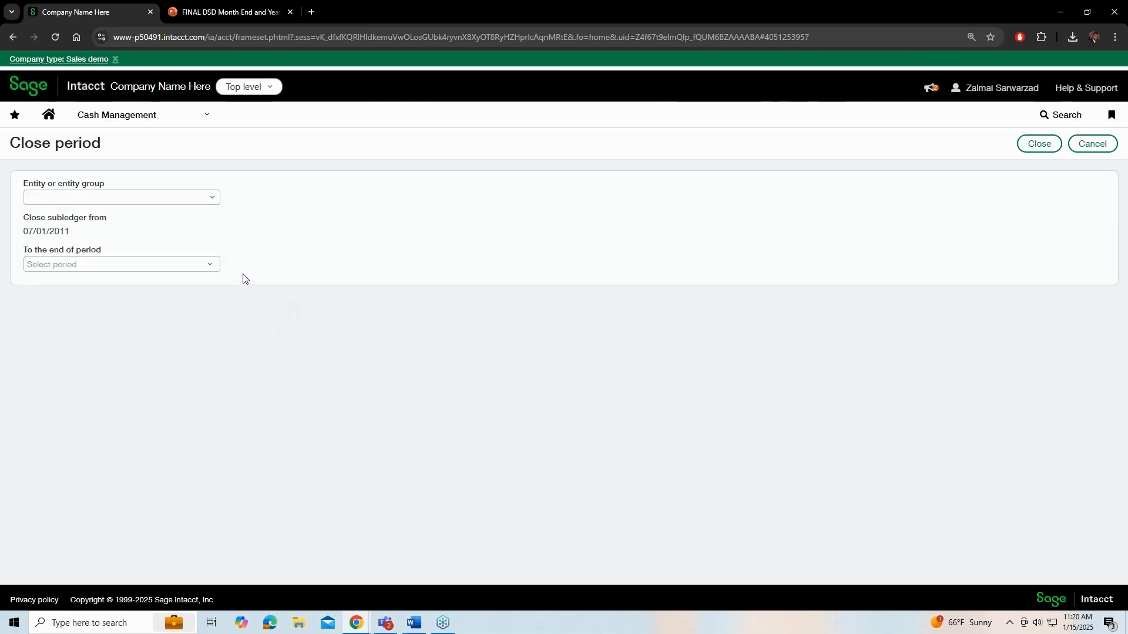
pyautogui.click(210, 265)
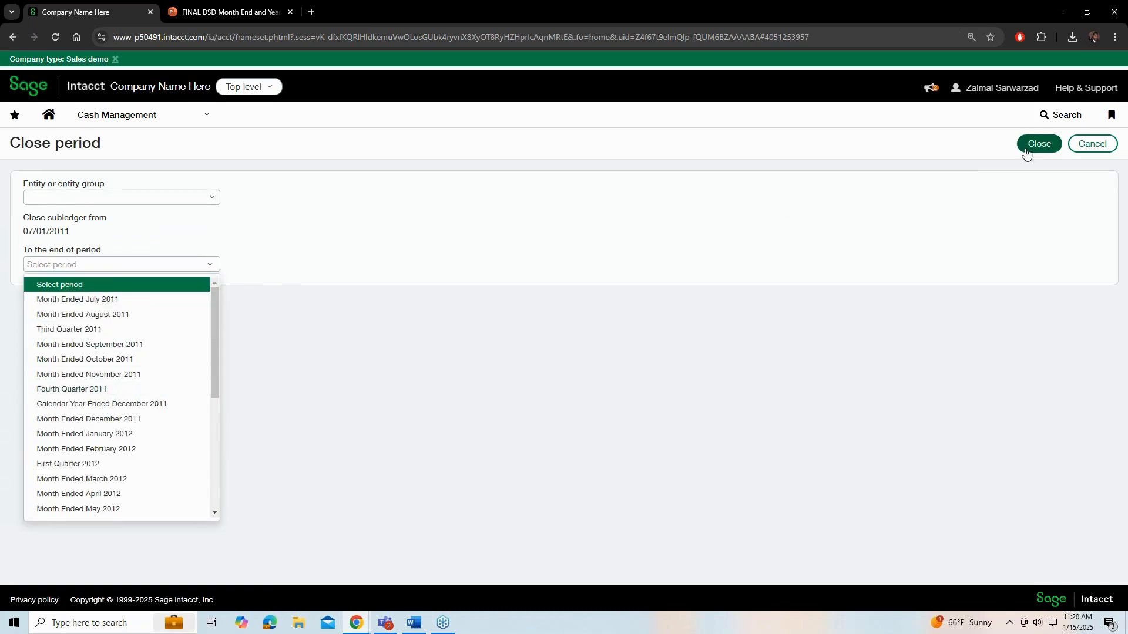
pyautogui.click(1087, 145)
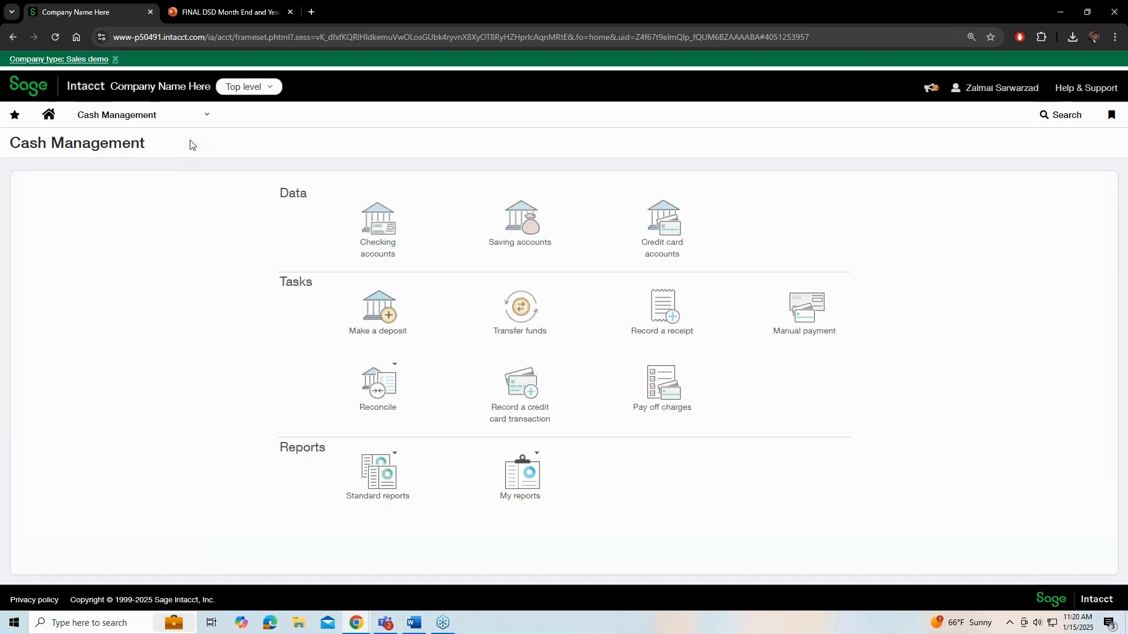
# Open the Close AP subledger page in Accounts Payable to examine its closing options
pyautogui.click(196, 117)
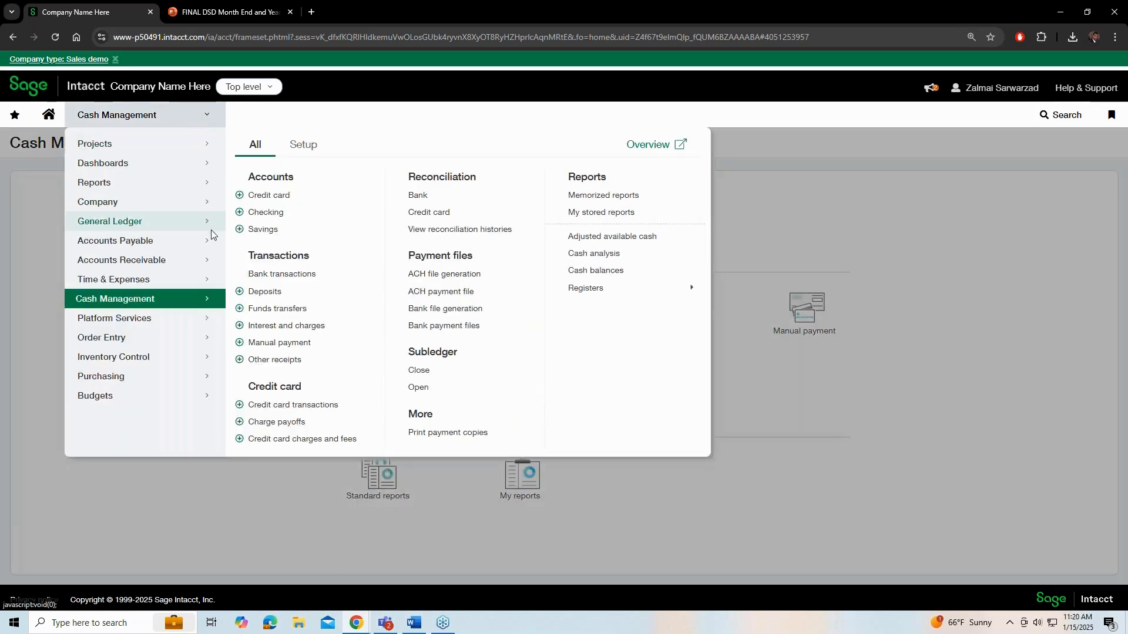
pyautogui.click(138, 244)
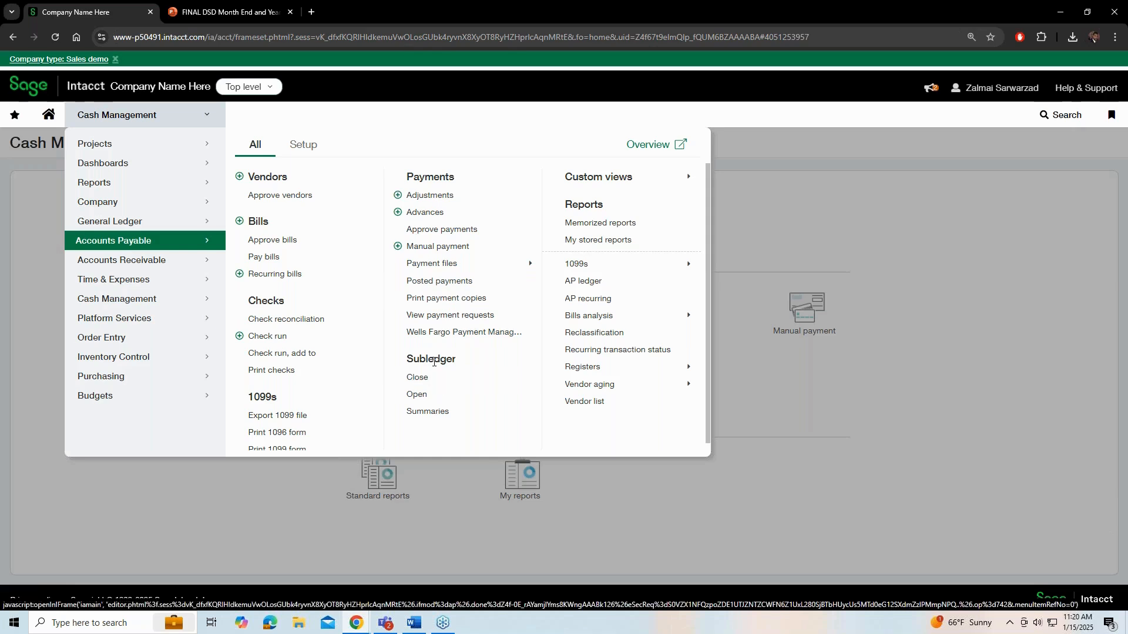
pyautogui.click(431, 384)
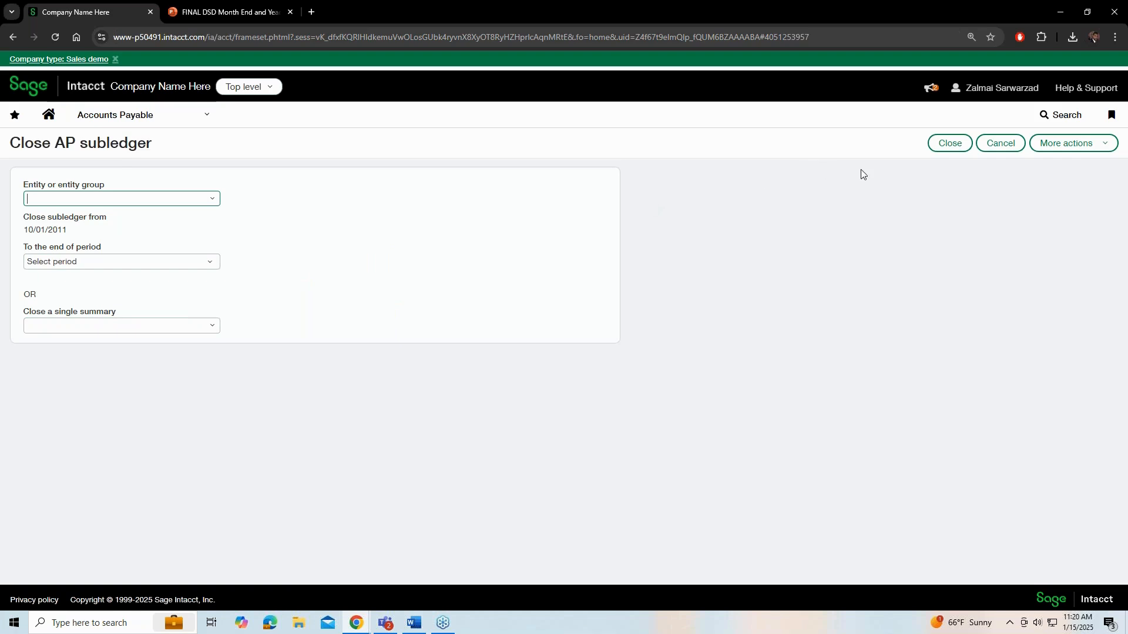
# Examine the available General Ledger book-closing periods for All--All Business Units, and cancel without closing the books
pyautogui.click(206, 116)
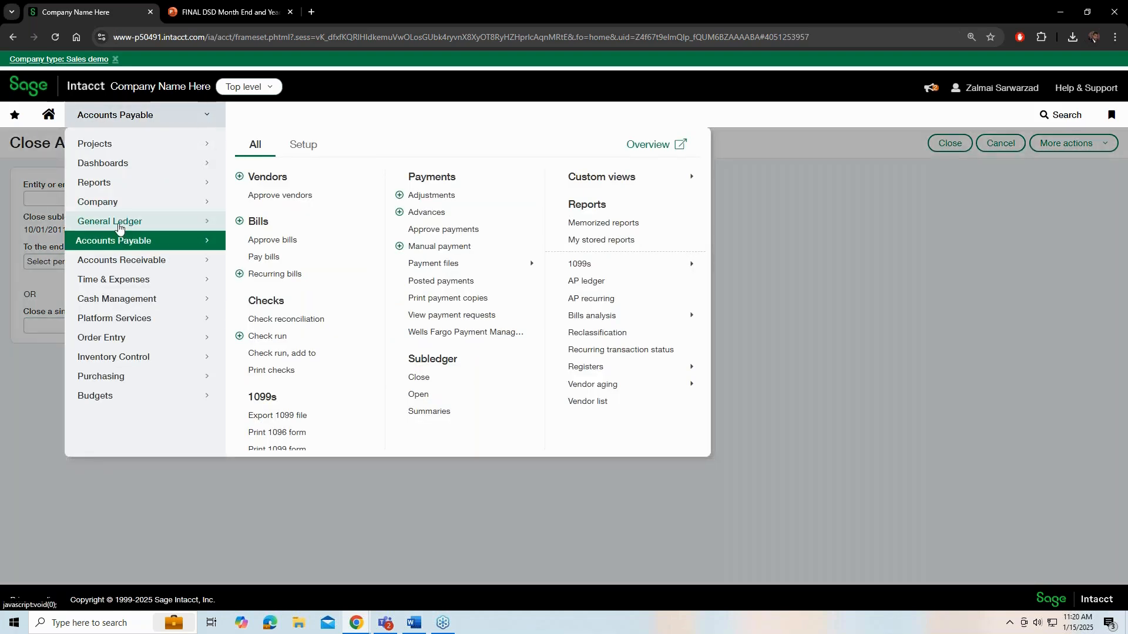
pyautogui.moveTo(118, 226)
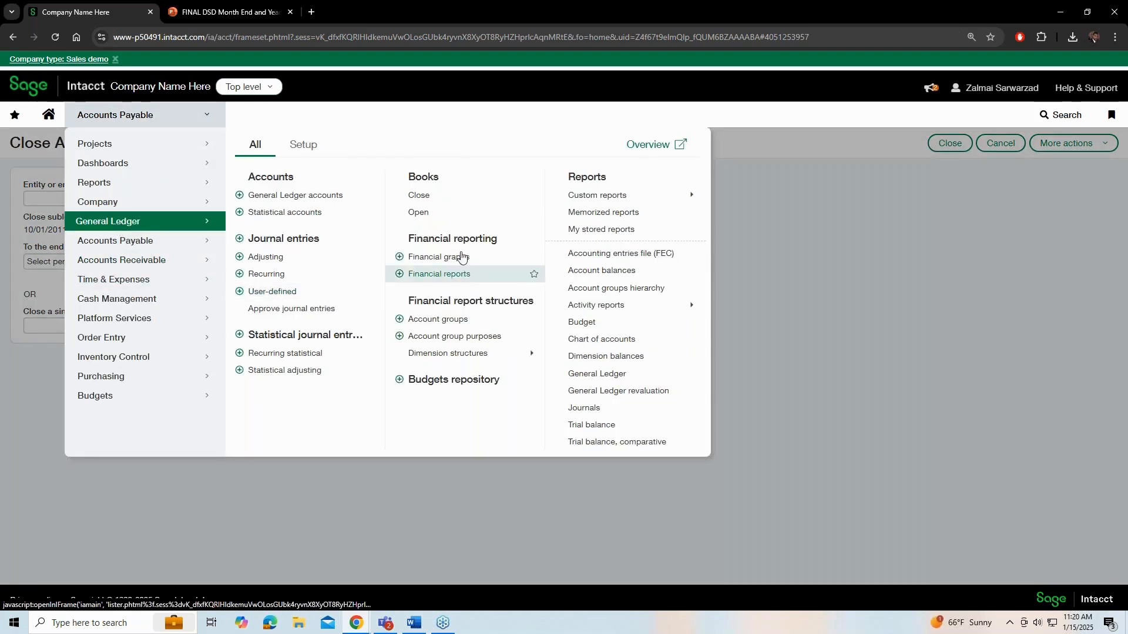
pyautogui.click(433, 202)
pyautogui.click(614, 112)
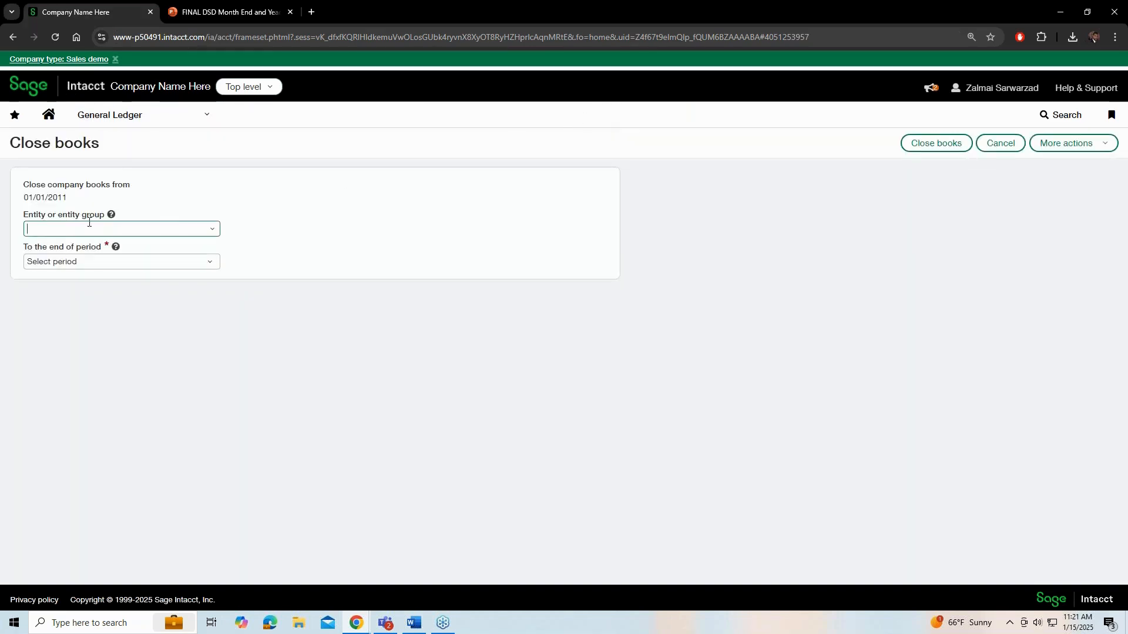
pyautogui.click(206, 227)
pyautogui.click(111, 270)
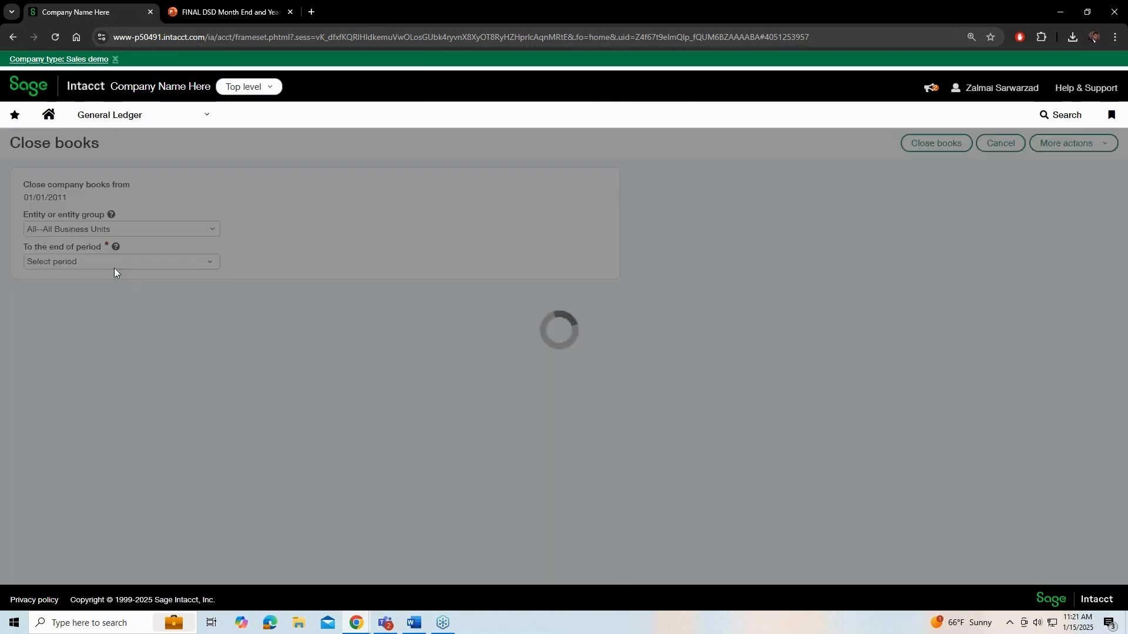
pyautogui.click(217, 262)
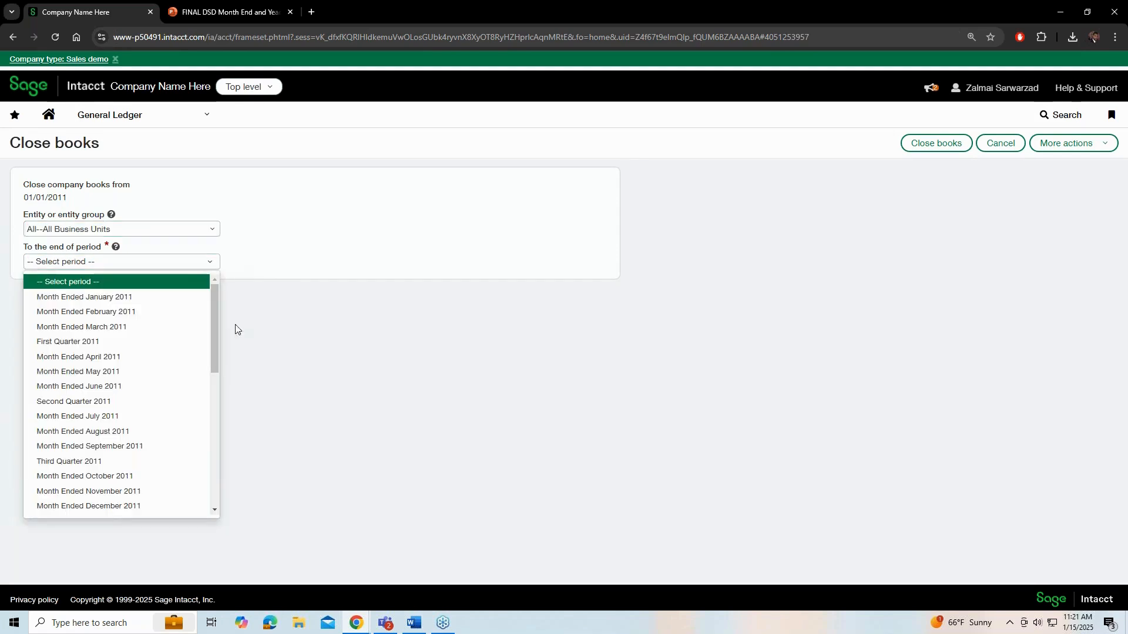
pyautogui.click(327, 362)
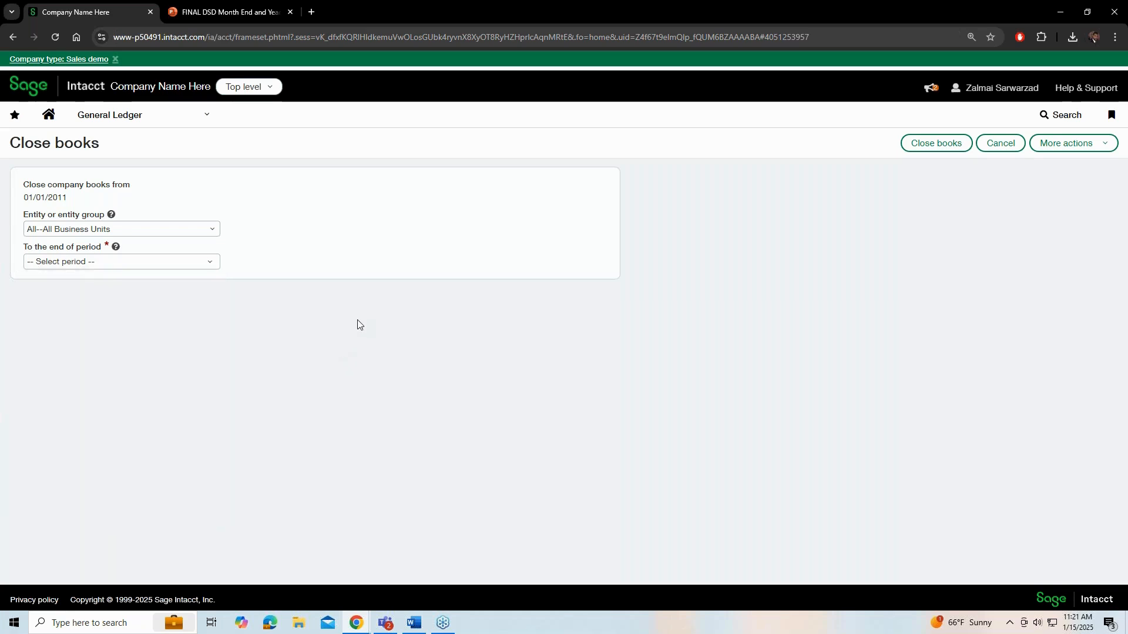
pyautogui.click(1006, 148)
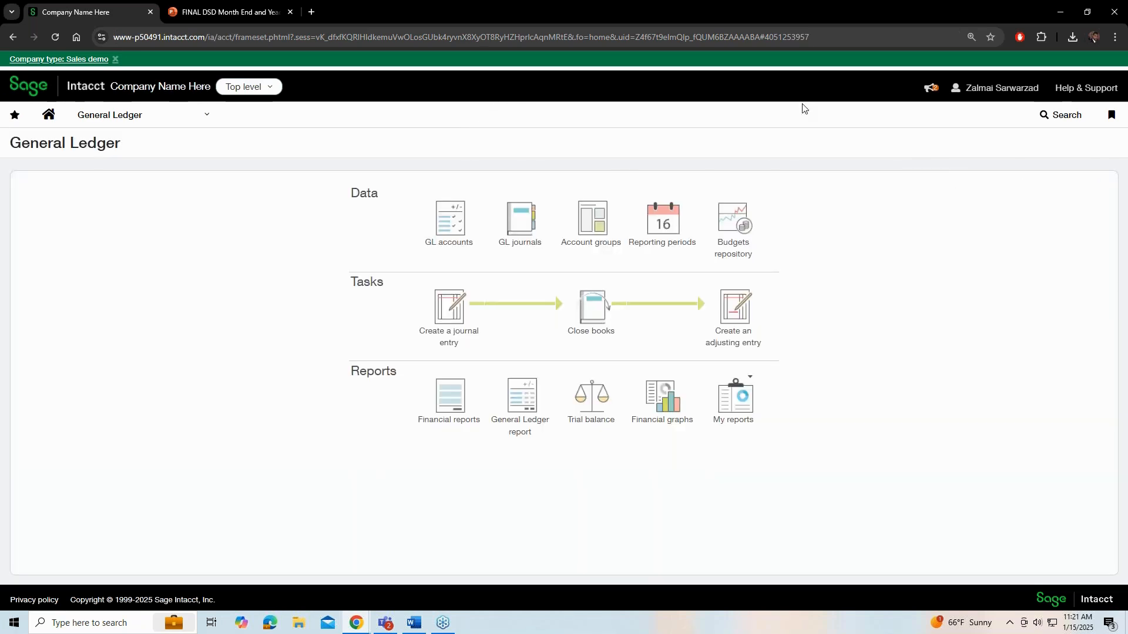
# Switch to the closing presentation and advance from Close Books through The Virtual Close slides to the Tips & Tricks slide
pyautogui.click(241, 11)
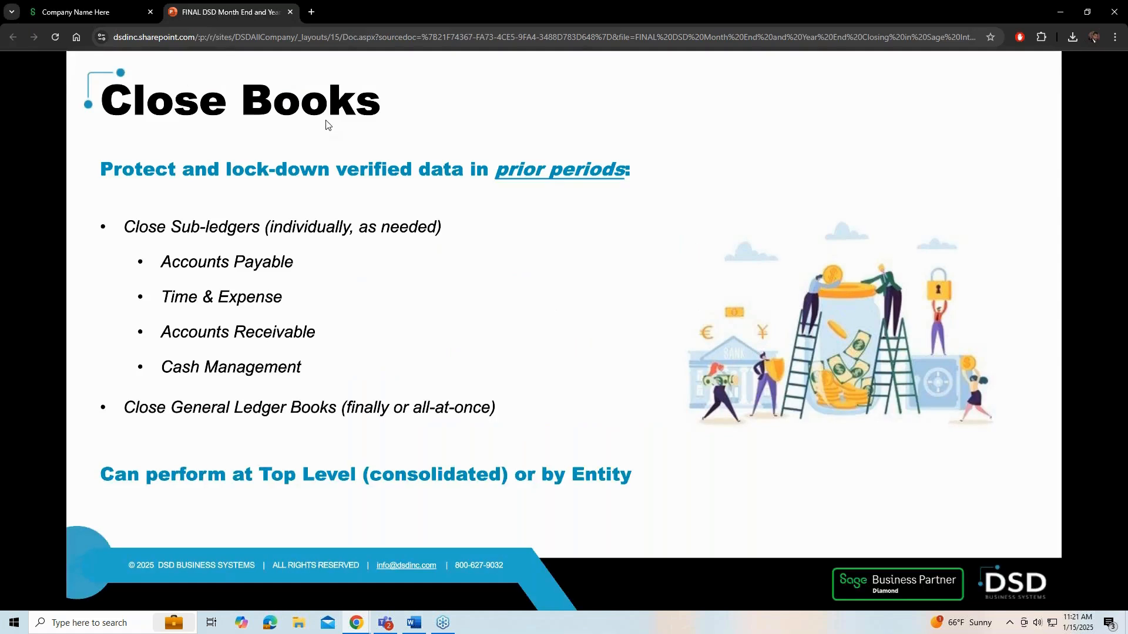
pyautogui.click(483, 256)
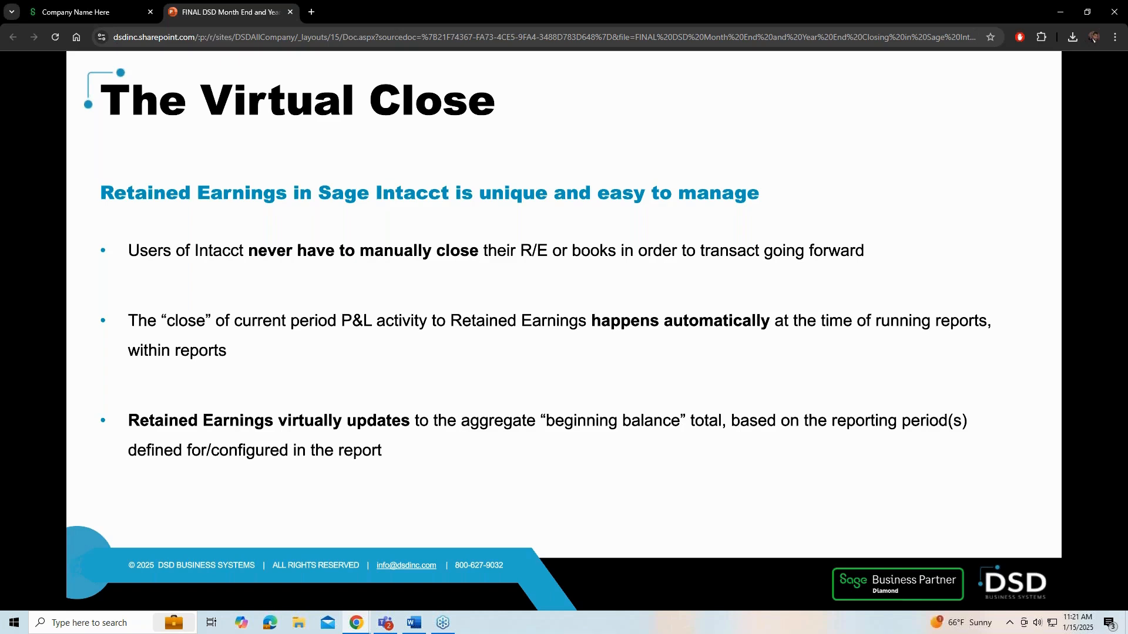
pyautogui.press('Right')
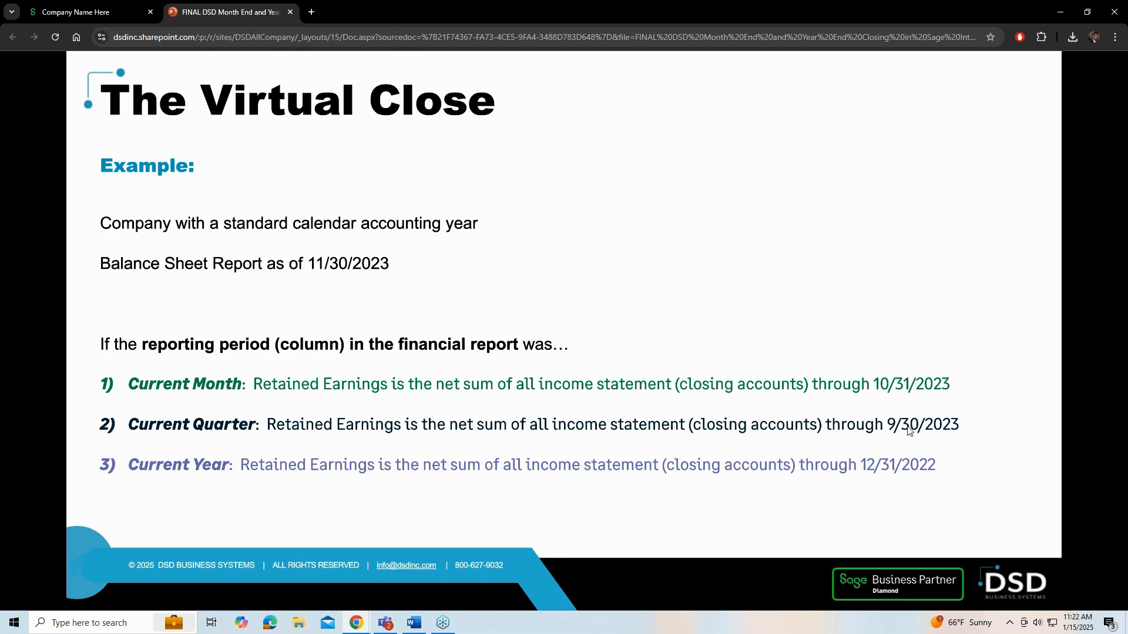
pyautogui.click(777, 493)
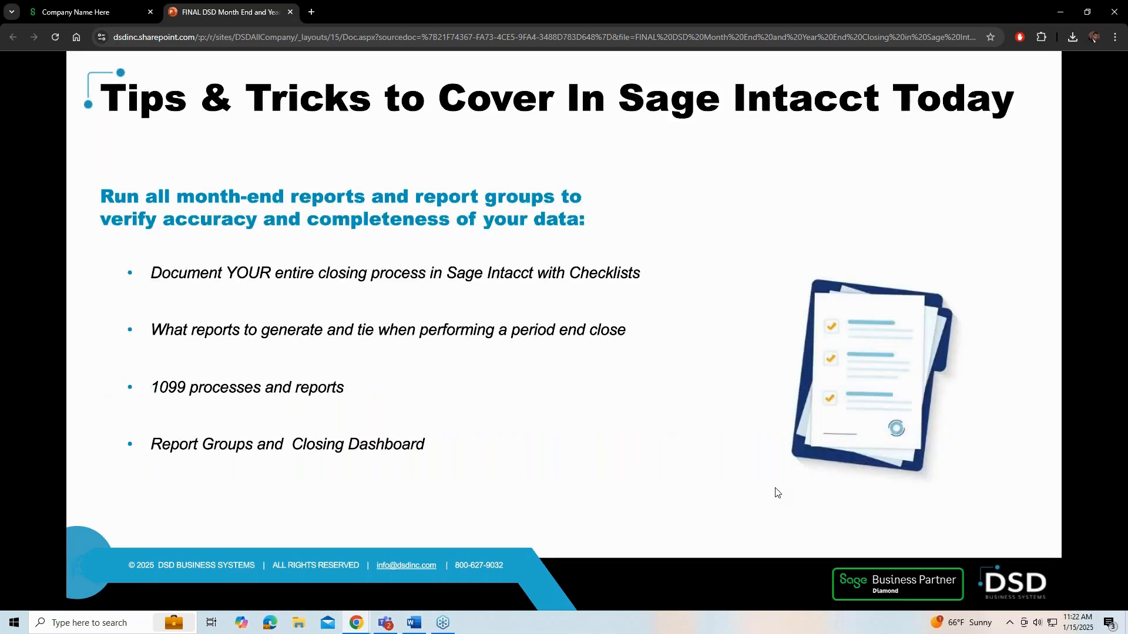
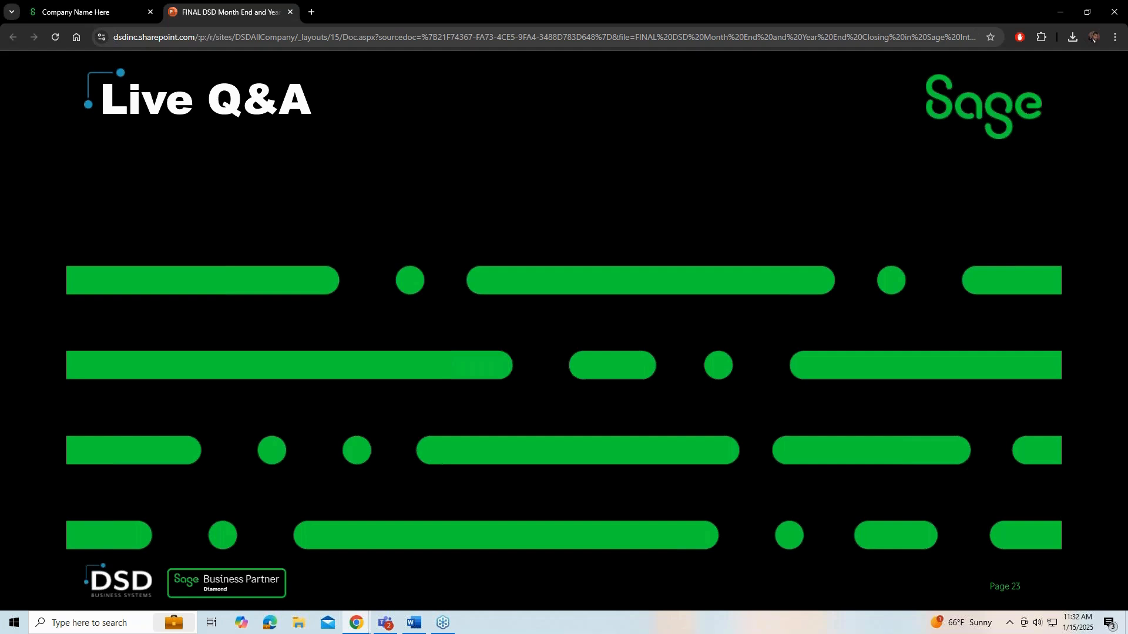
# Open community.intacct.com in a new browser tab
pyautogui.click(311, 12)
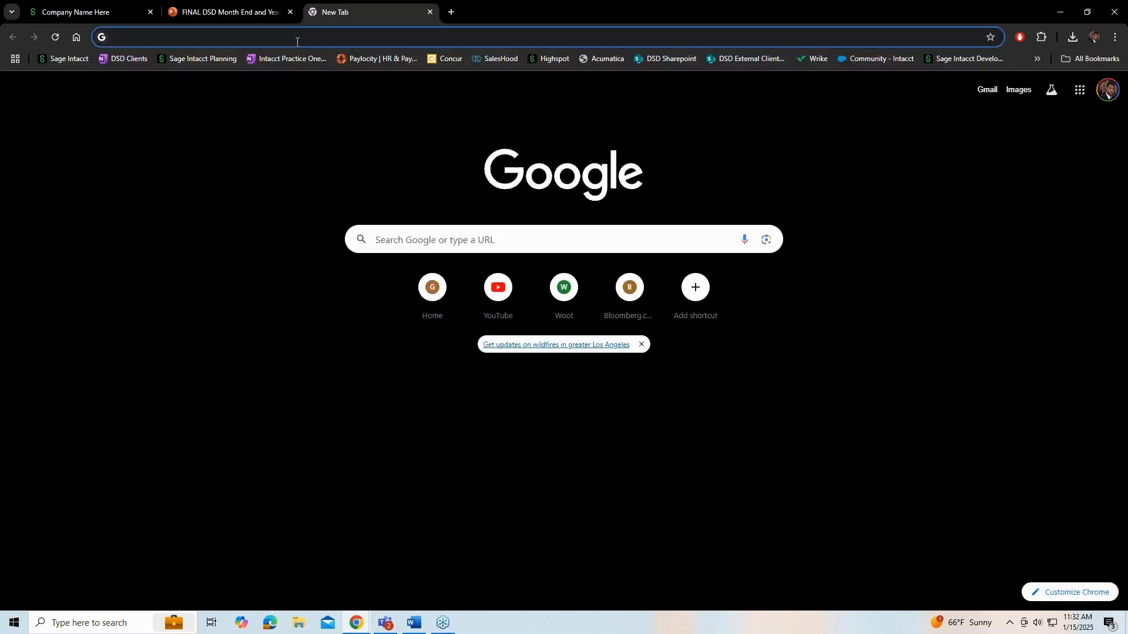
pyautogui.write('com')
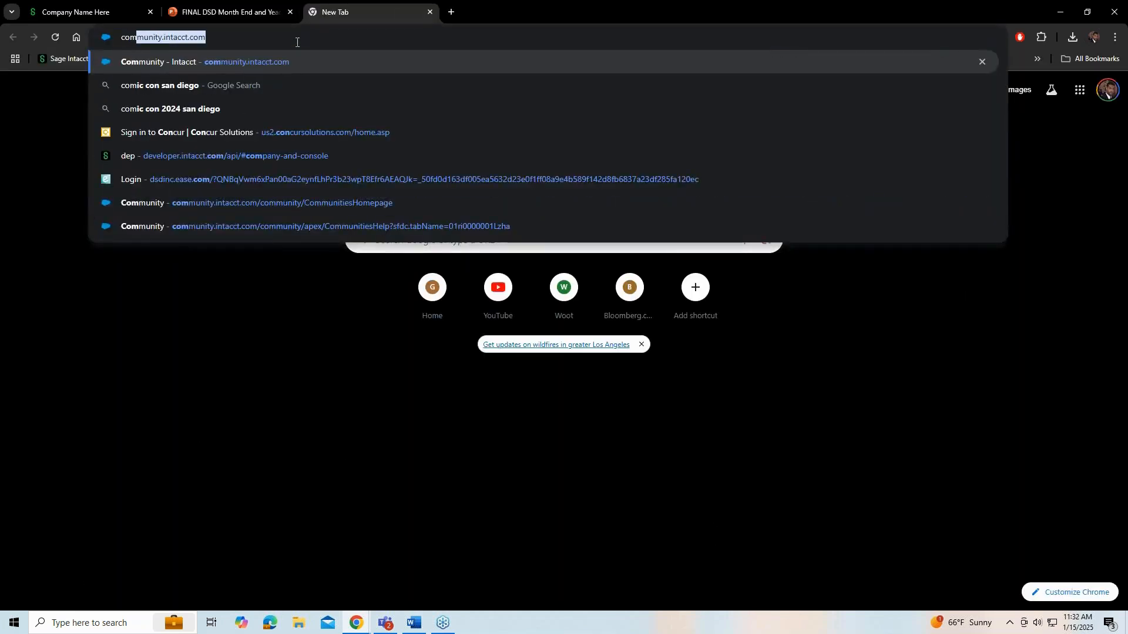
pyautogui.press('Return')
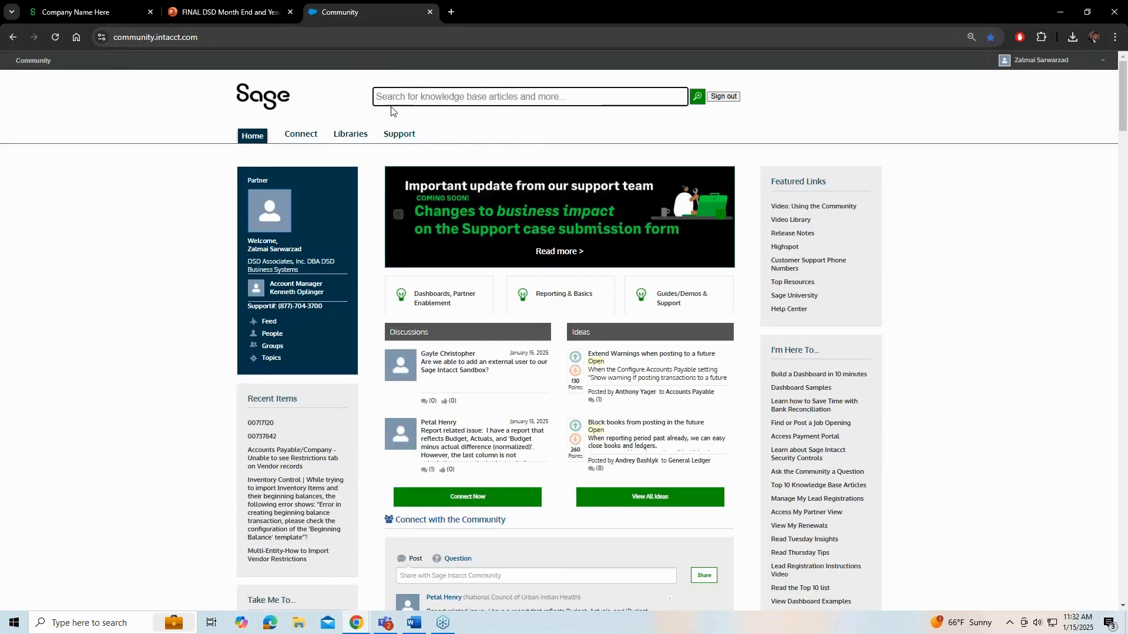
# Search the Sage Intacct community for 1099 and examine the full list of matching knowledge articles
pyautogui.write('1099')
pyautogui.click(450, 124)
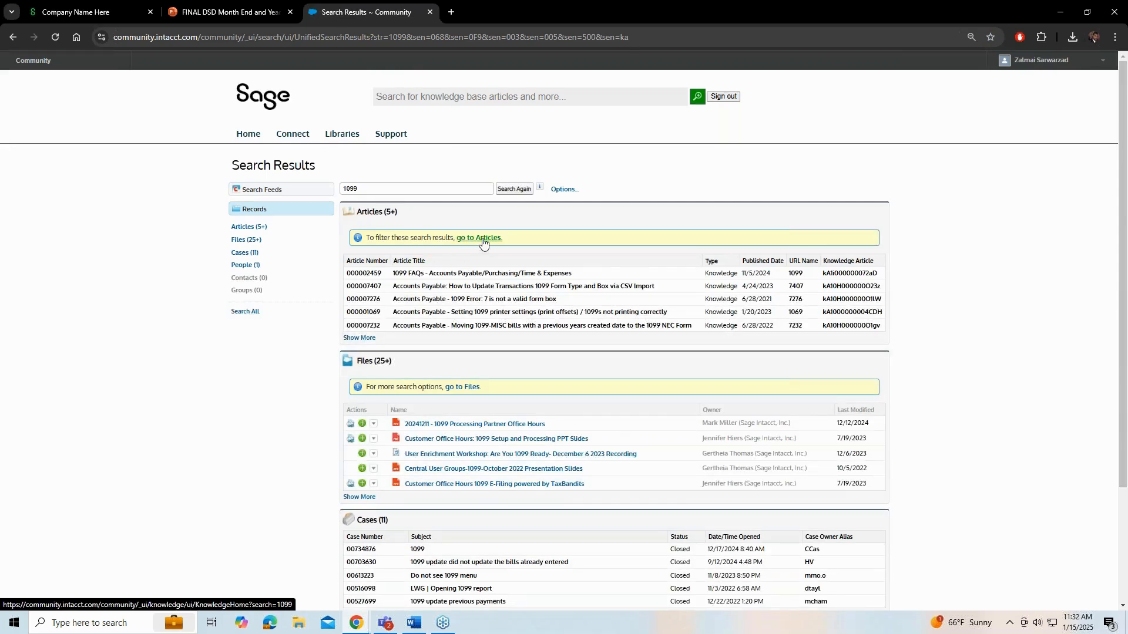
pyautogui.click(481, 238)
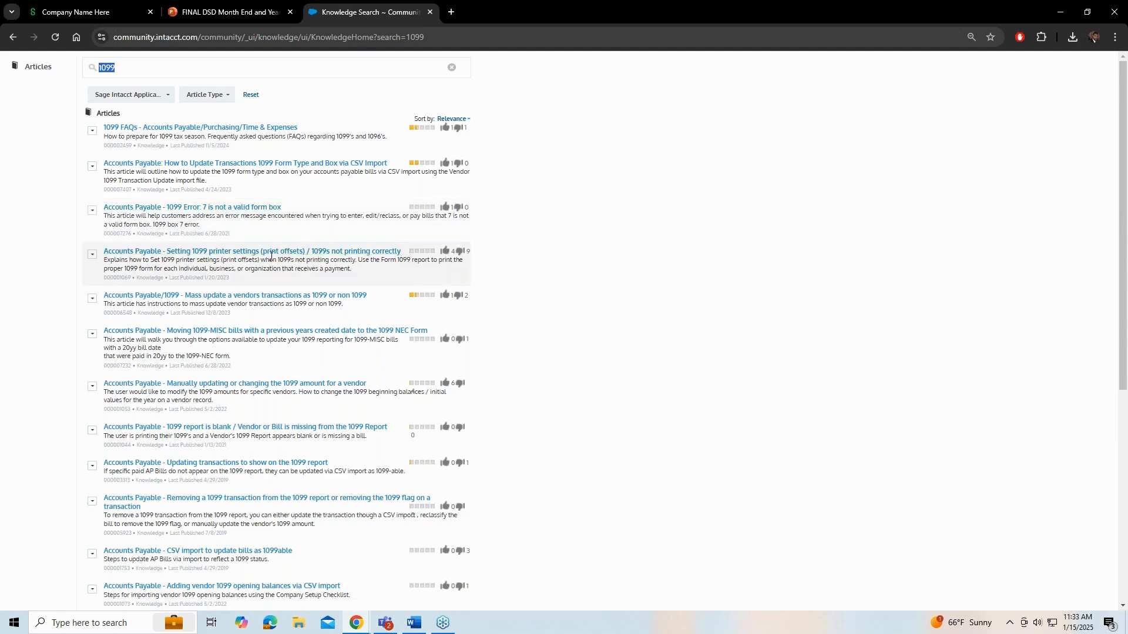
pyautogui.click(272, 259)
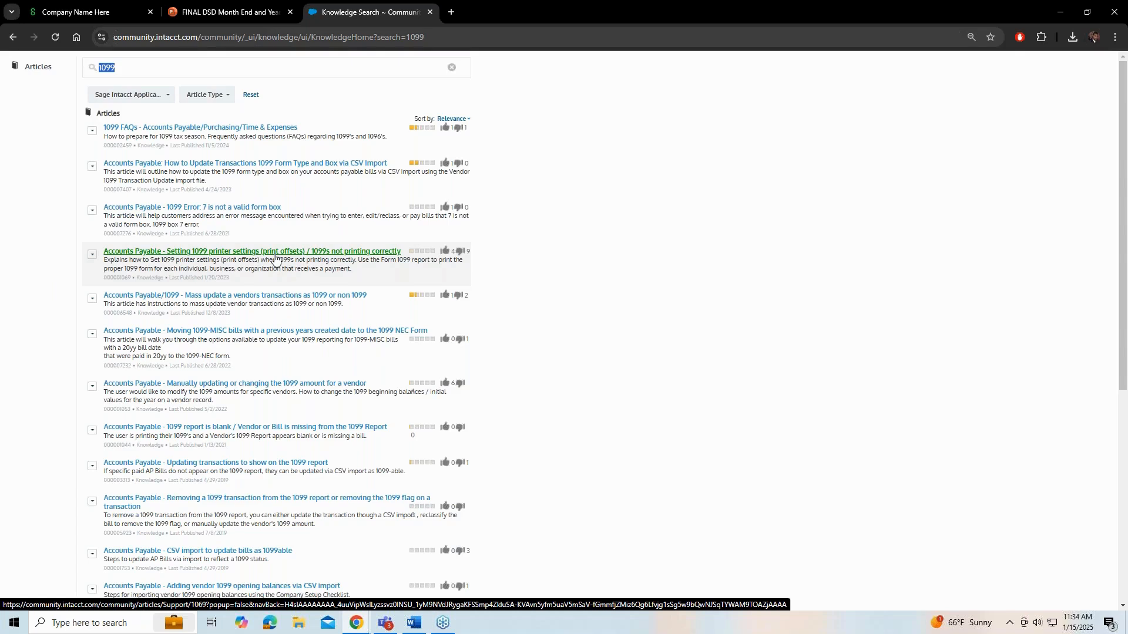
# Switch back to Sage Intacct and open the 1099 Year-End 2024 checklist from the company checklists to view its assignments
pyautogui.click(86, 12)
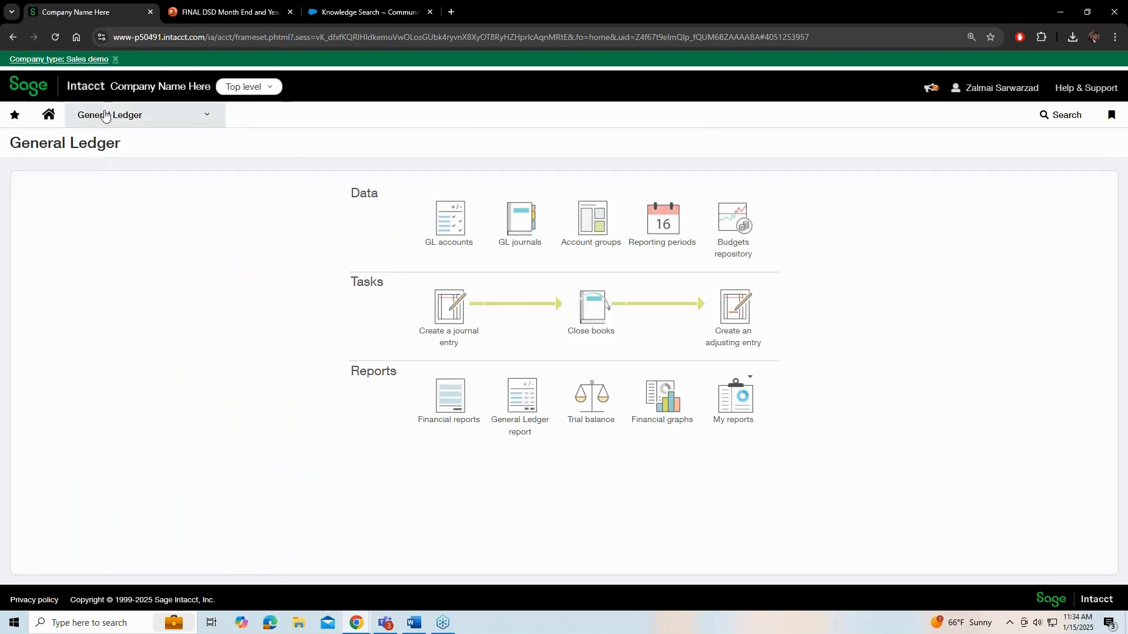
pyautogui.click(94, 112)
pyautogui.click(169, 203)
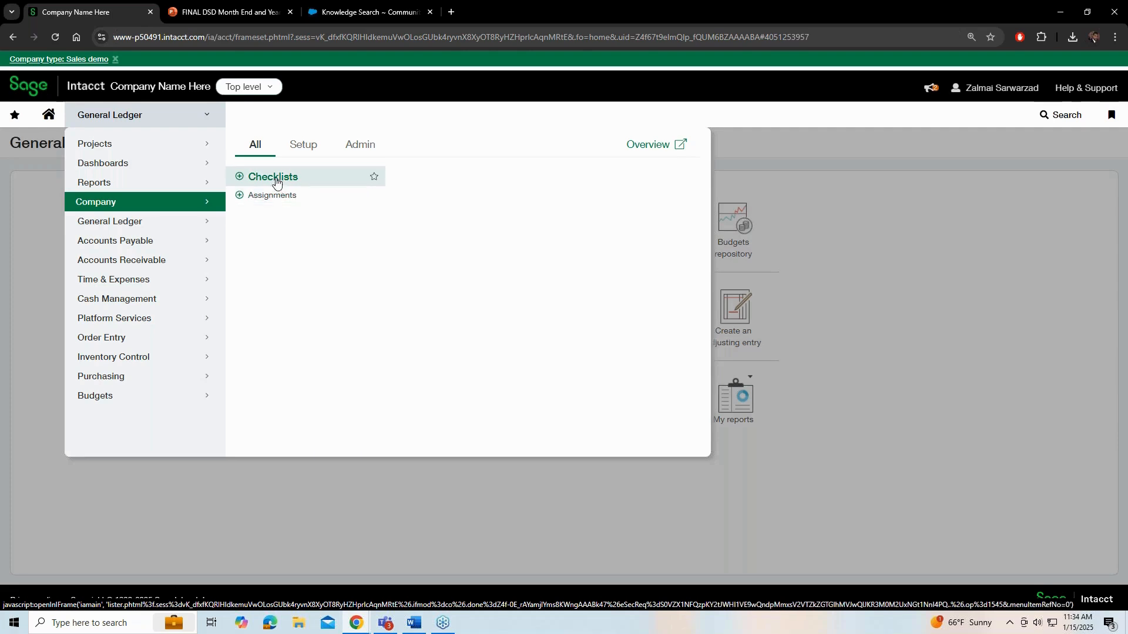
pyautogui.click(248, 183)
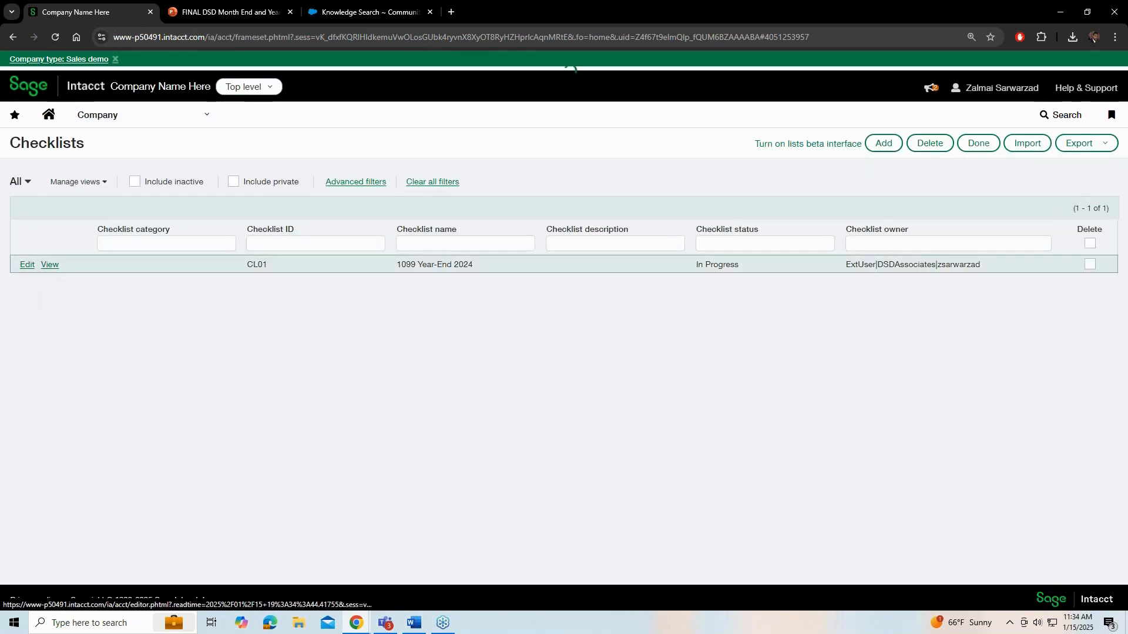
pyautogui.click(27, 264)
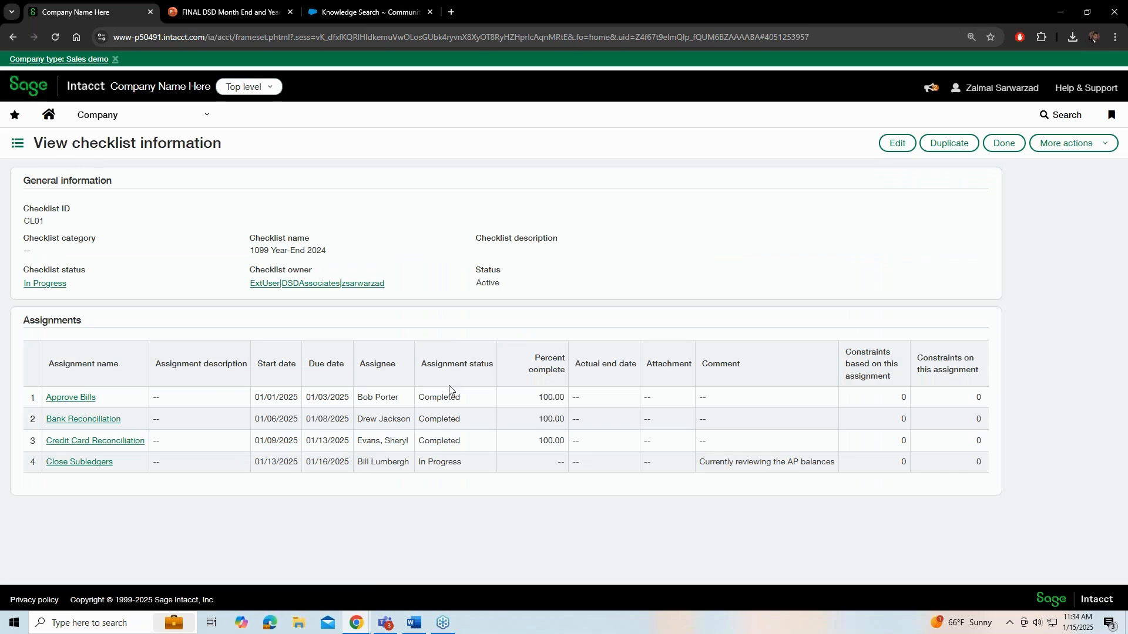